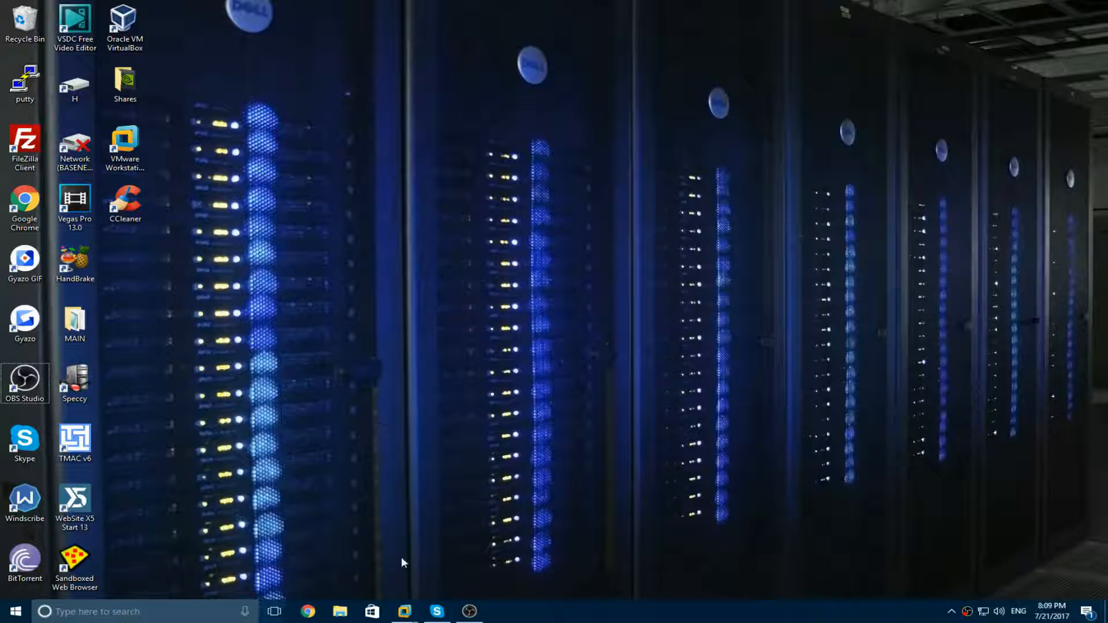
Step: Open skysilk.com in Google Chrome and maximize the browser window
click(309, 611)
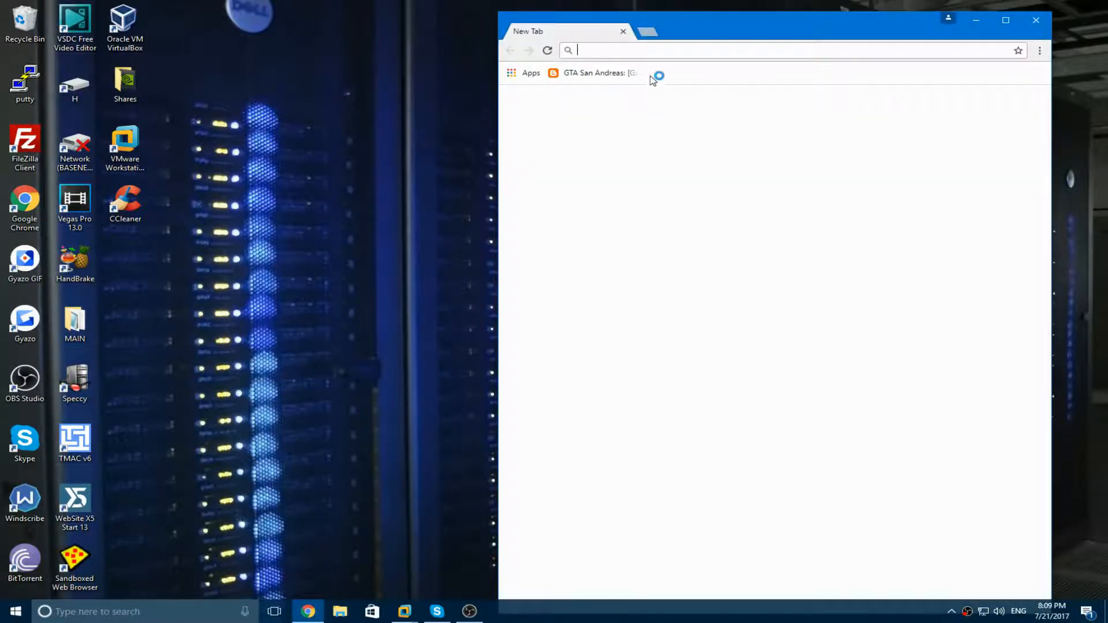
text(skysilk)
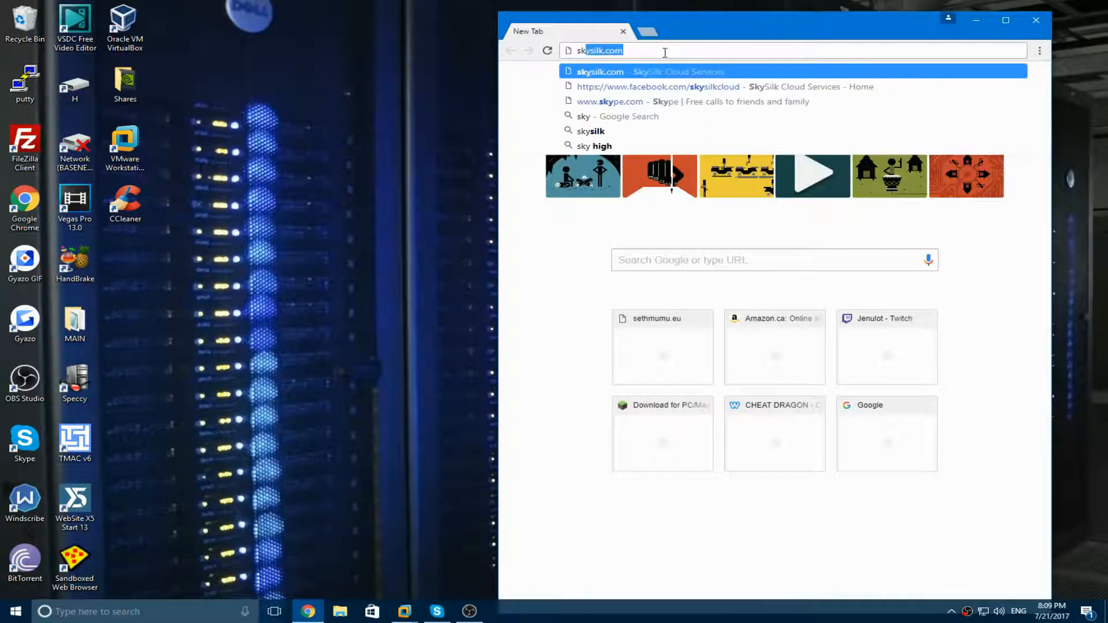
text(.com)
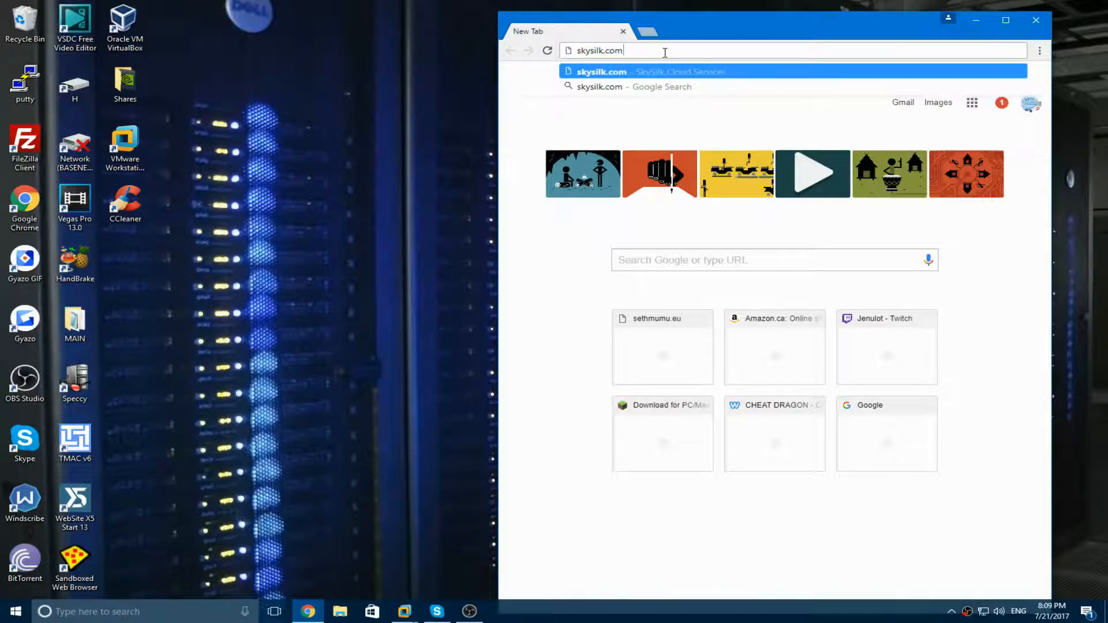
key(Return)
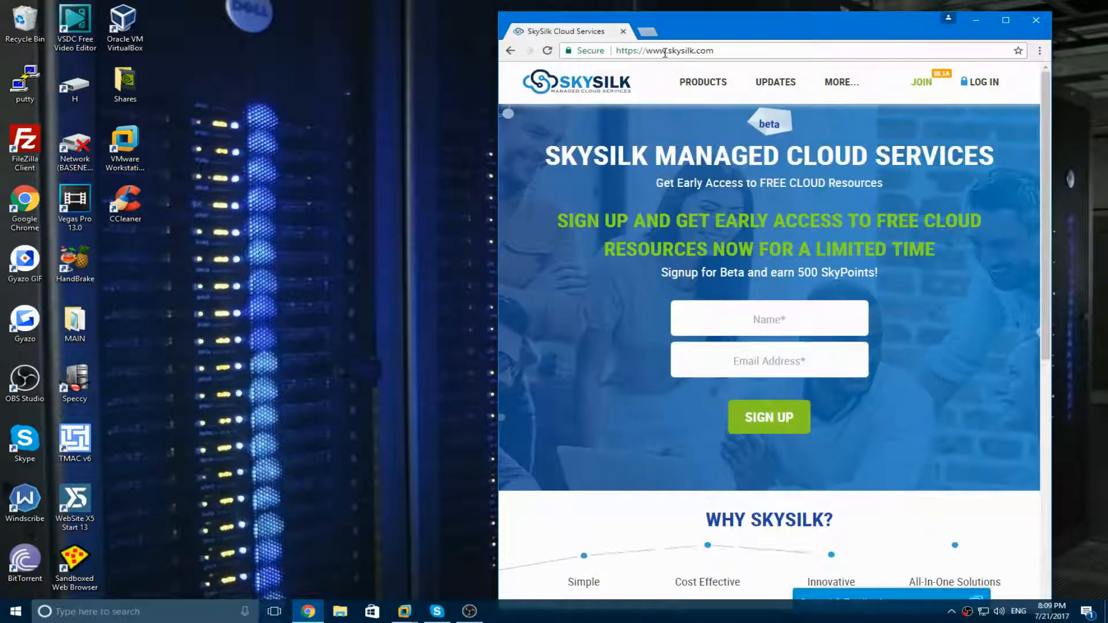
click(1005, 19)
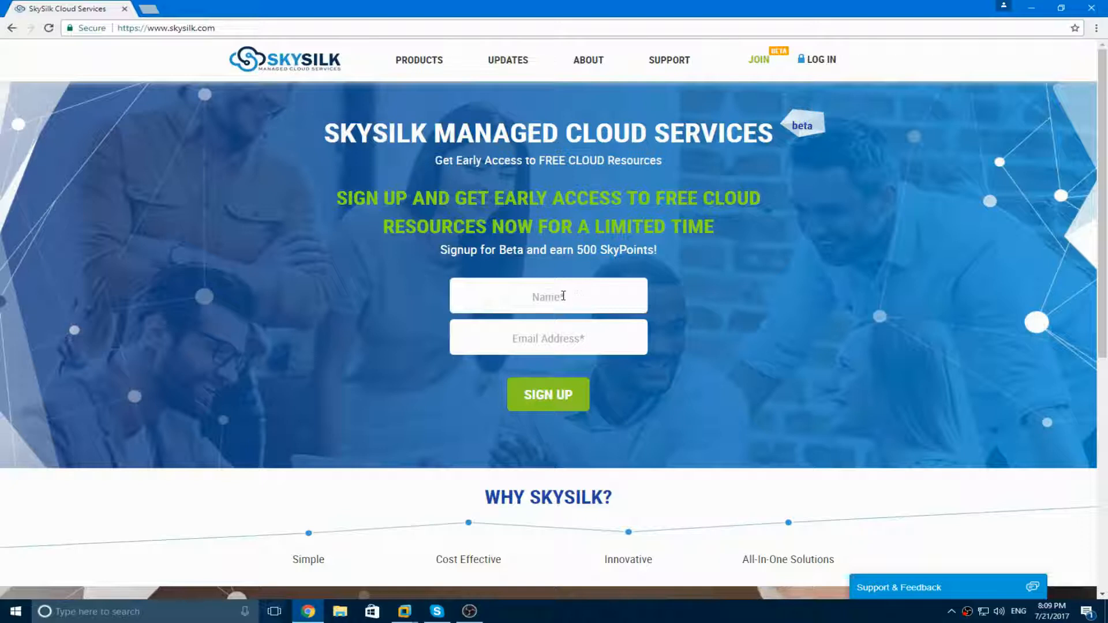
Step: Log in to the SkySilk account and start creating a new virtual machine
click(566, 339)
click(819, 60)
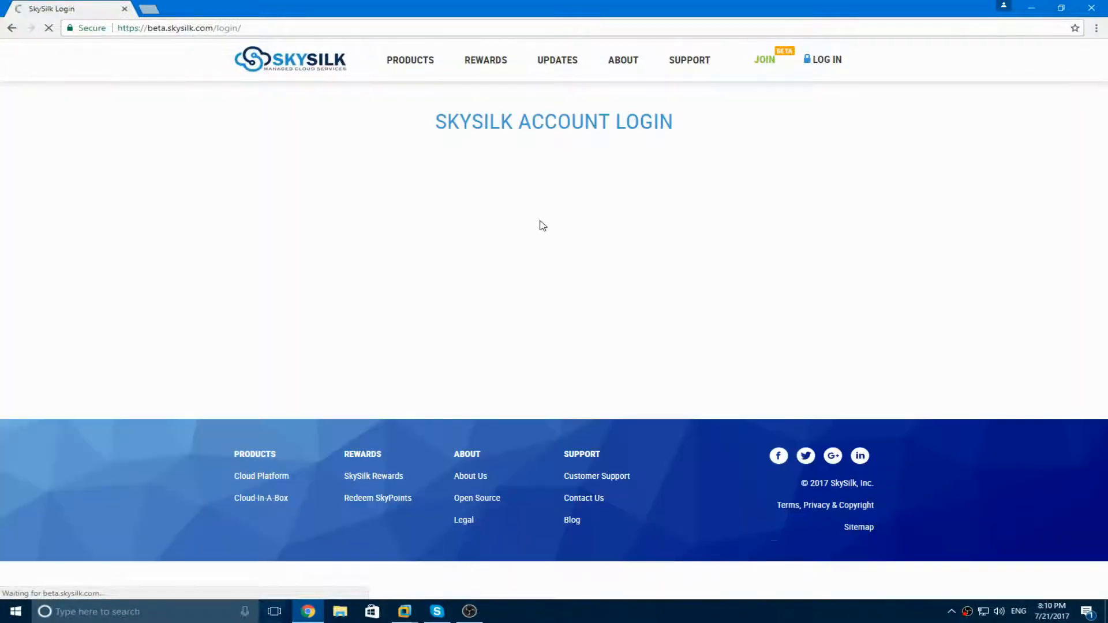
click(551, 213)
click(553, 218)
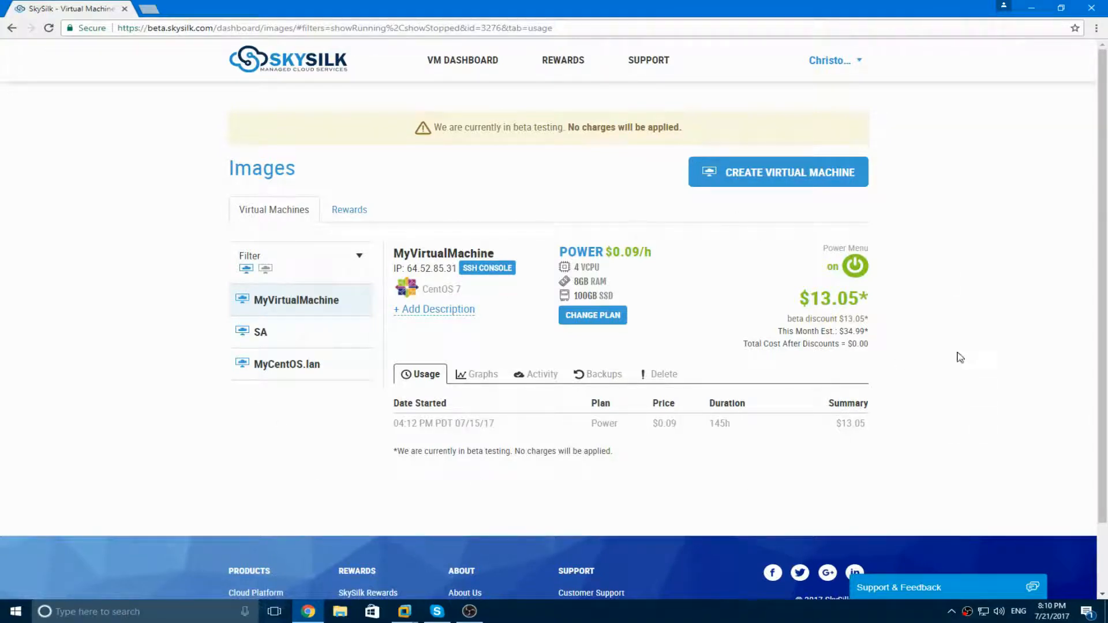
click(756, 183)
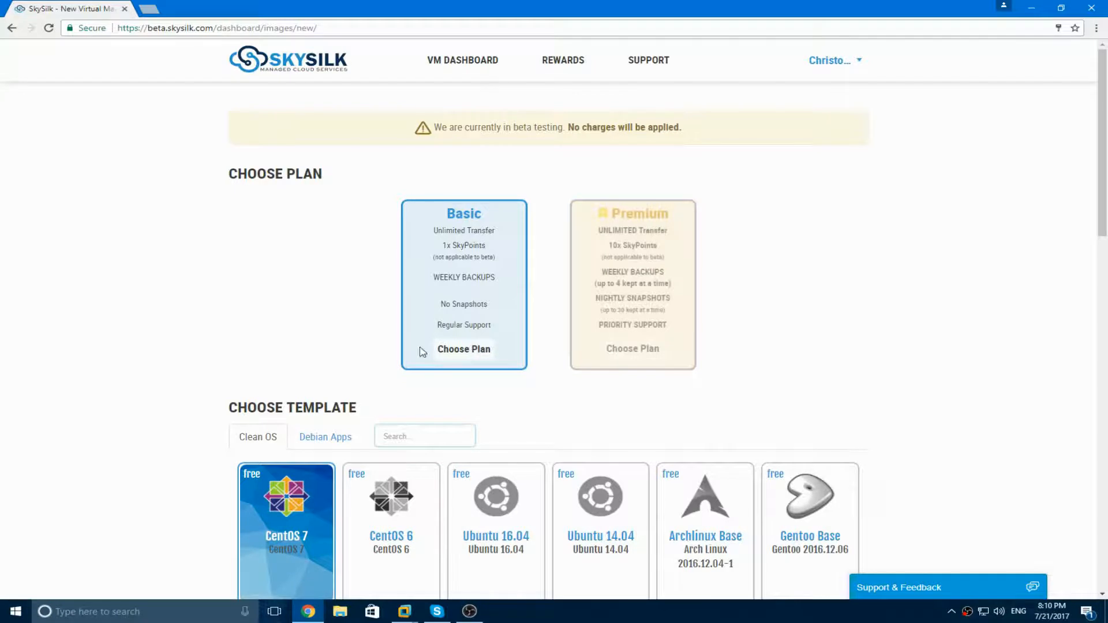
Step: Look through the available Debian Apps templates and return to the Clean OS templates
scroll(361, 354, down, 4)
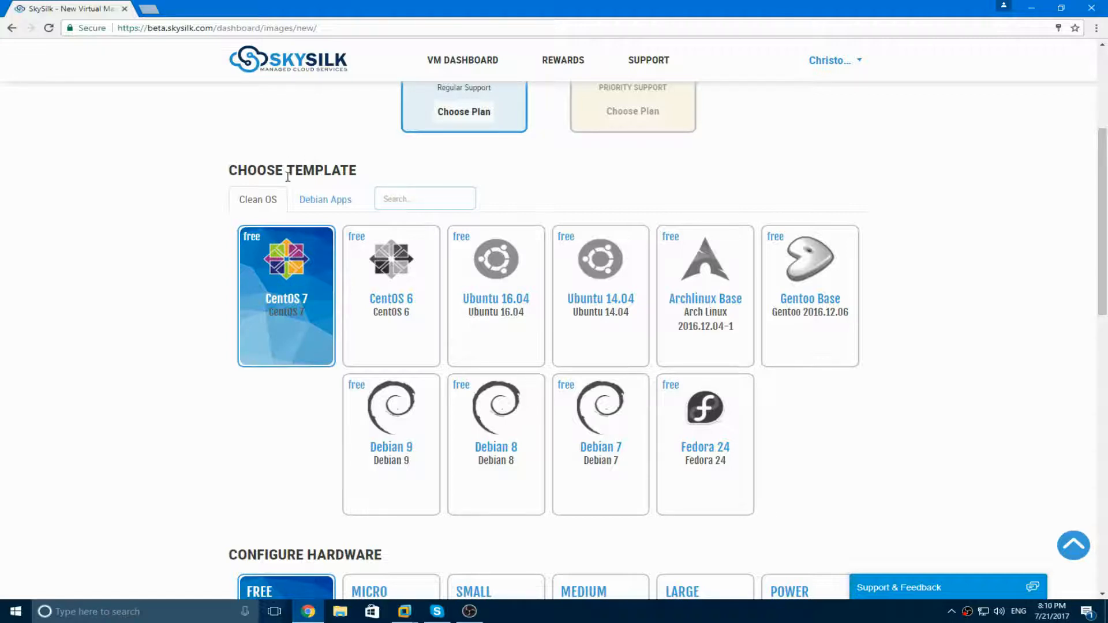
click(323, 195)
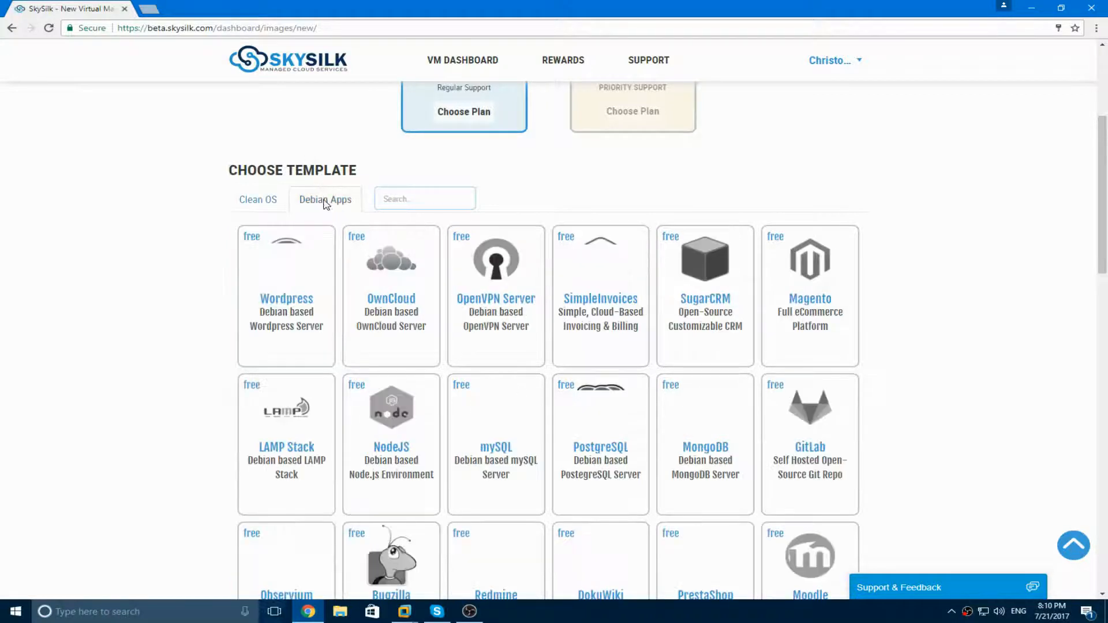
scroll(280, 199, down, 3)
scroll(280, 200, up, 1)
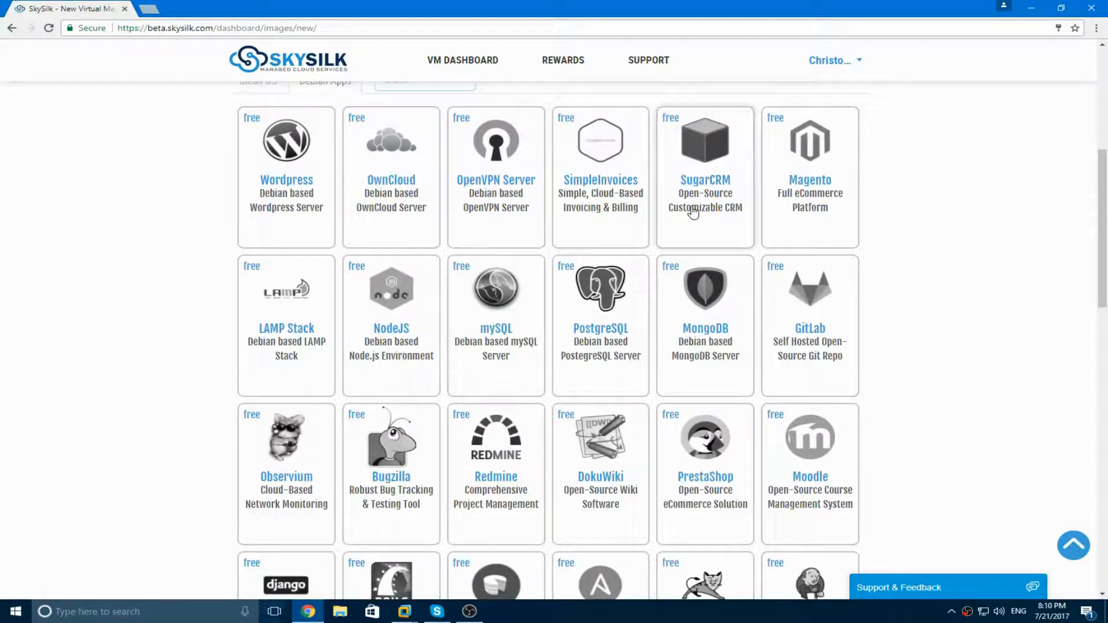
scroll(358, 323, down, 2)
scroll(357, 323, down, 1)
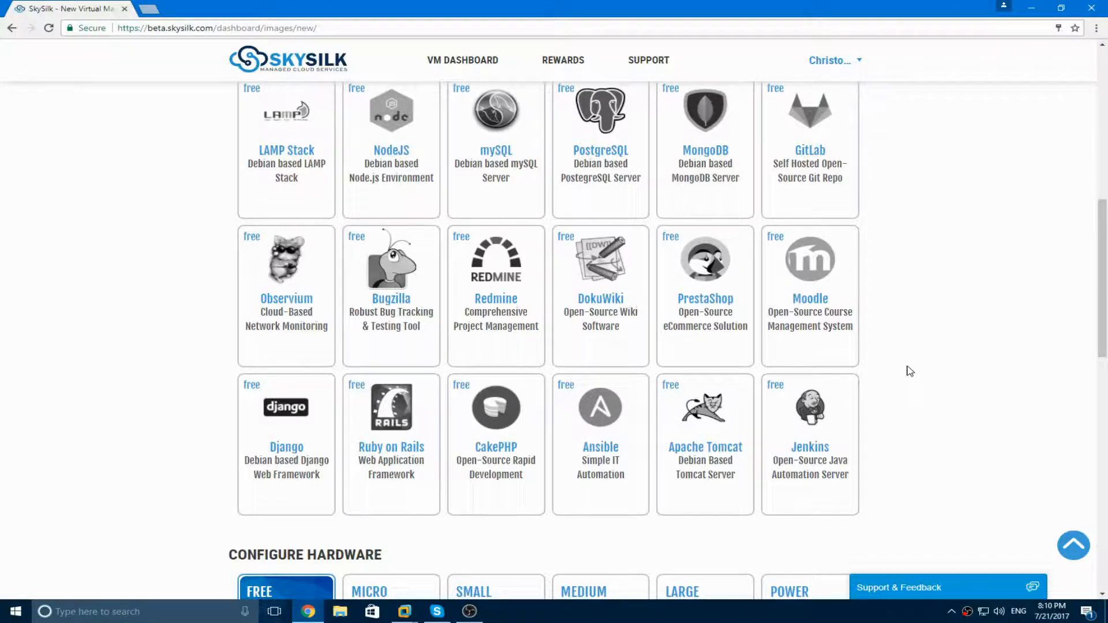
scroll(911, 371, up, 1)
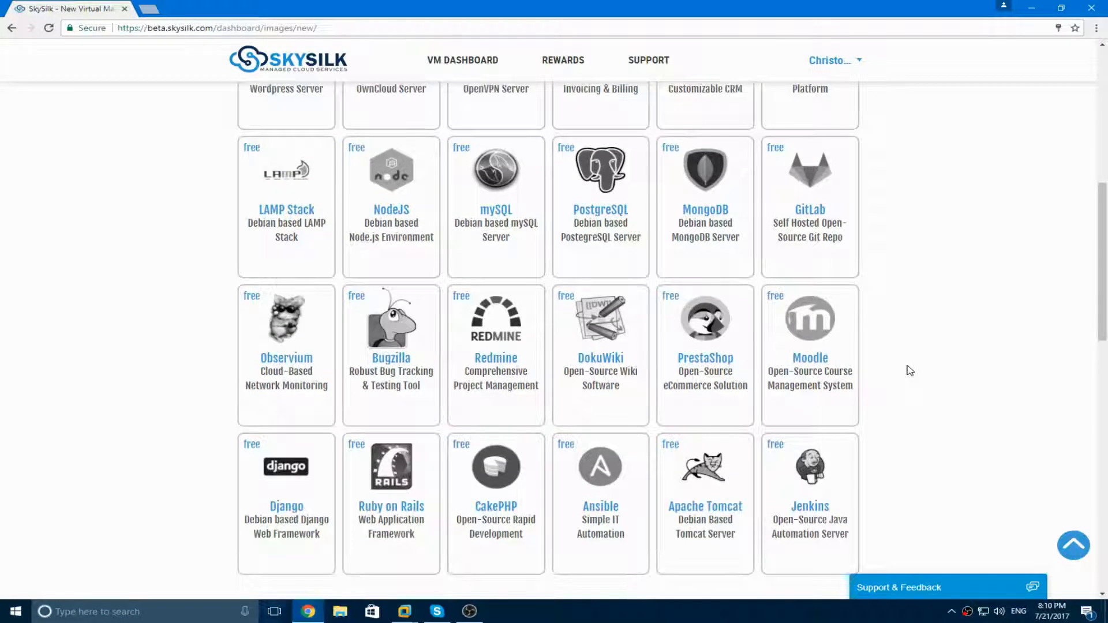
scroll(910, 371, up, 5)
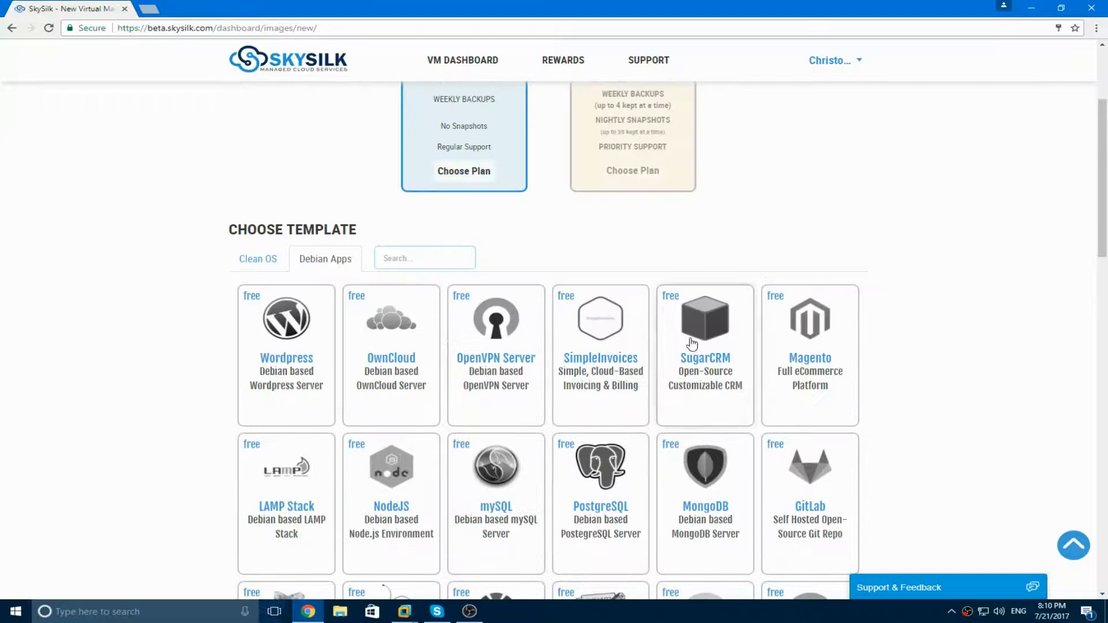
click(261, 270)
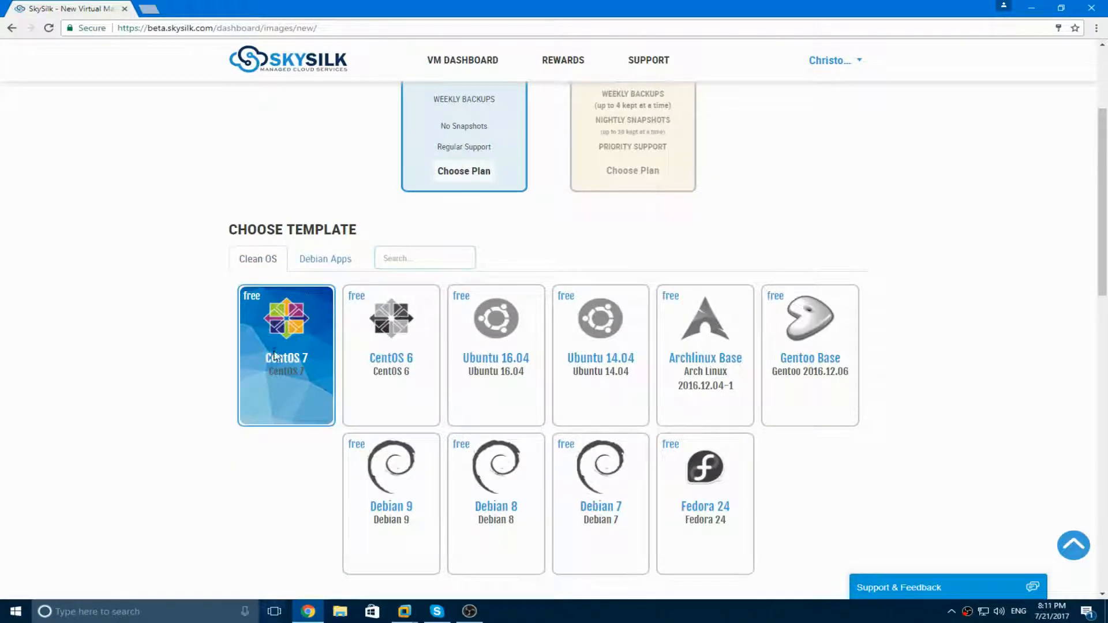
Step: Look over the Build Your Own custom configuration options and choose the Small hardware plan
scroll(269, 394, down, 9)
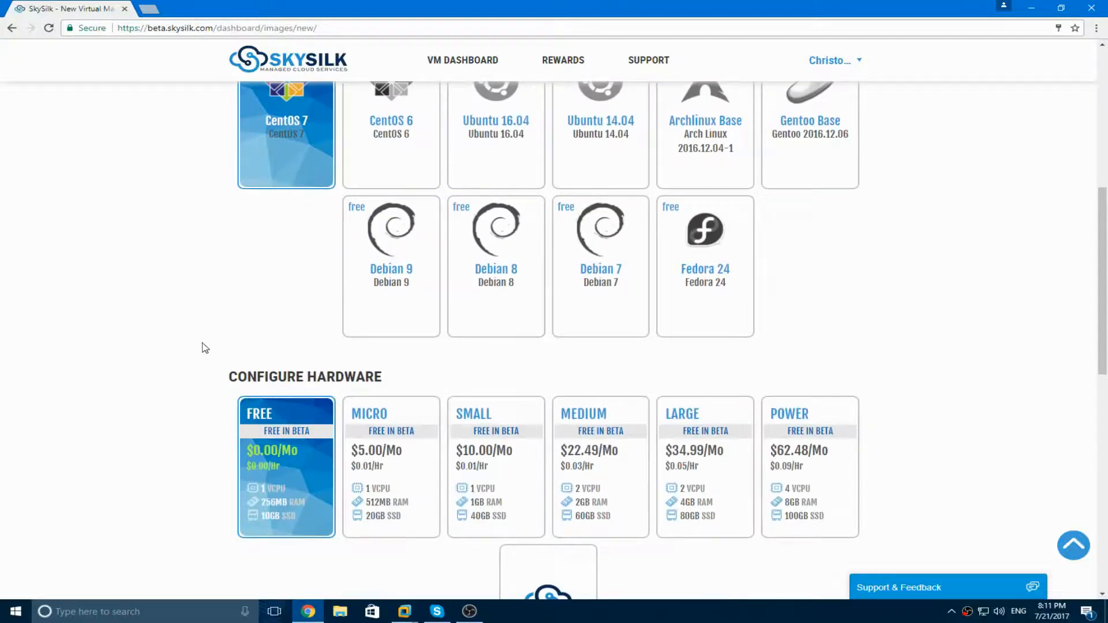
scroll(215, 381, up, 1)
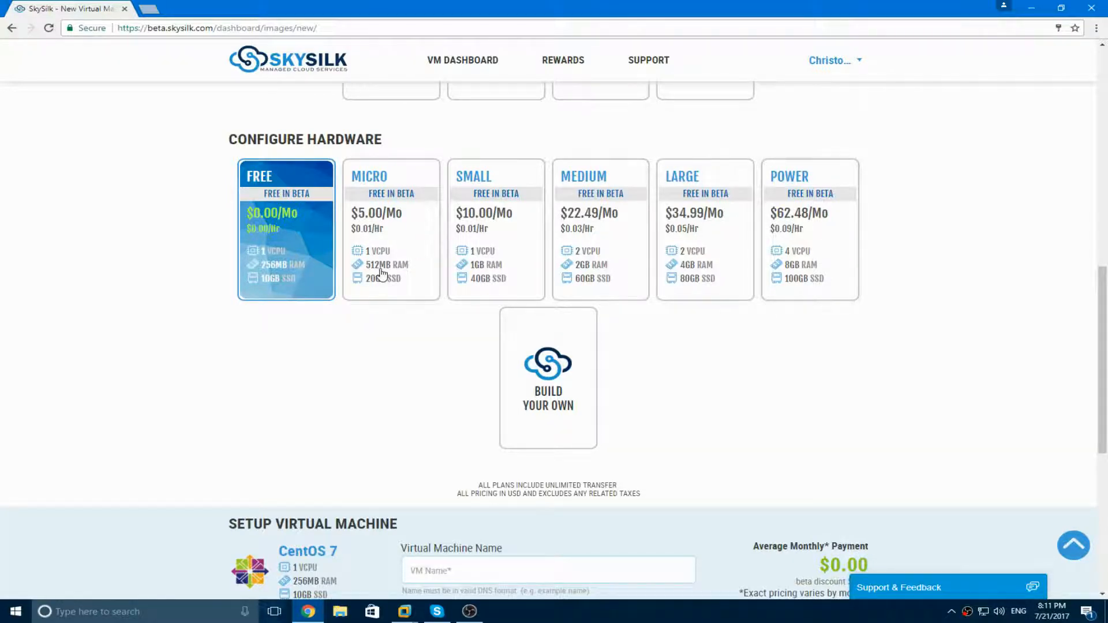
click(559, 357)
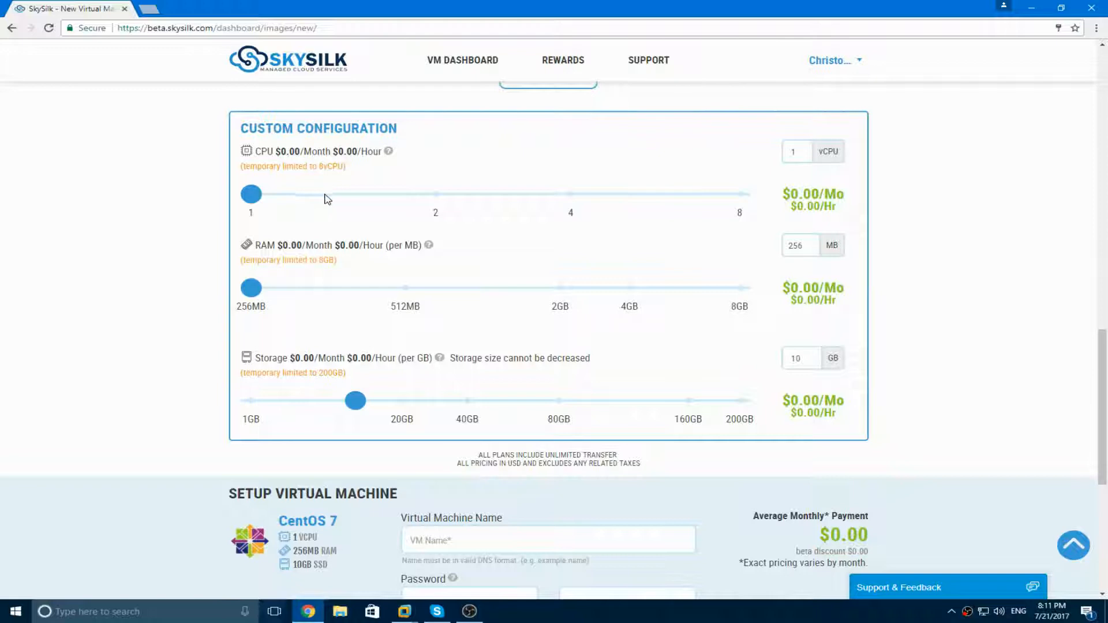
scroll(473, 272, up, 2)
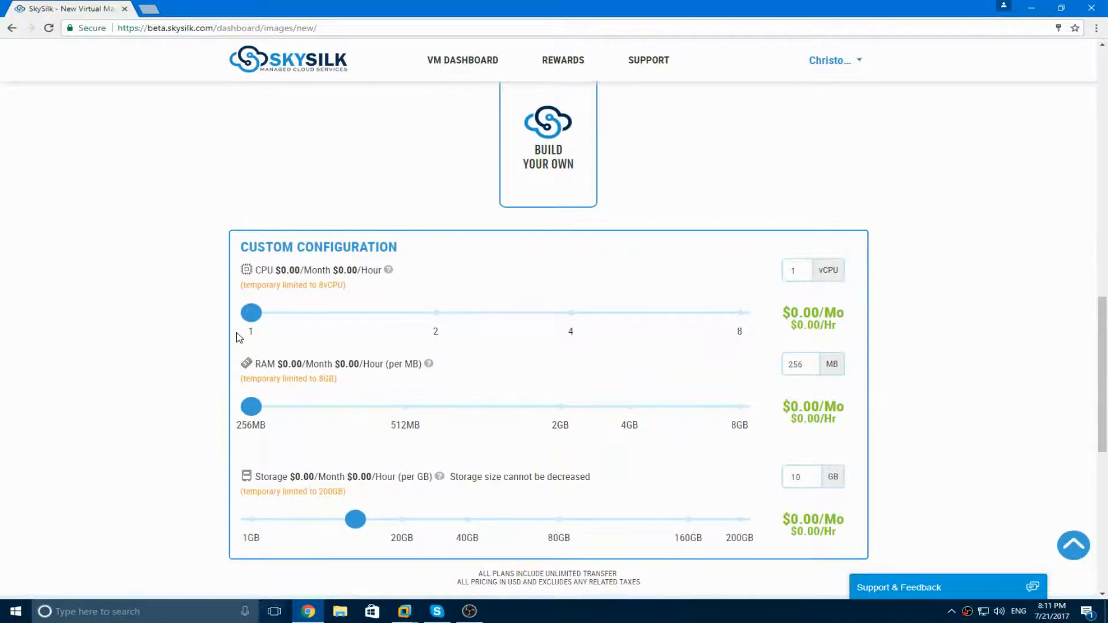
scroll(416, 292, up, 6)
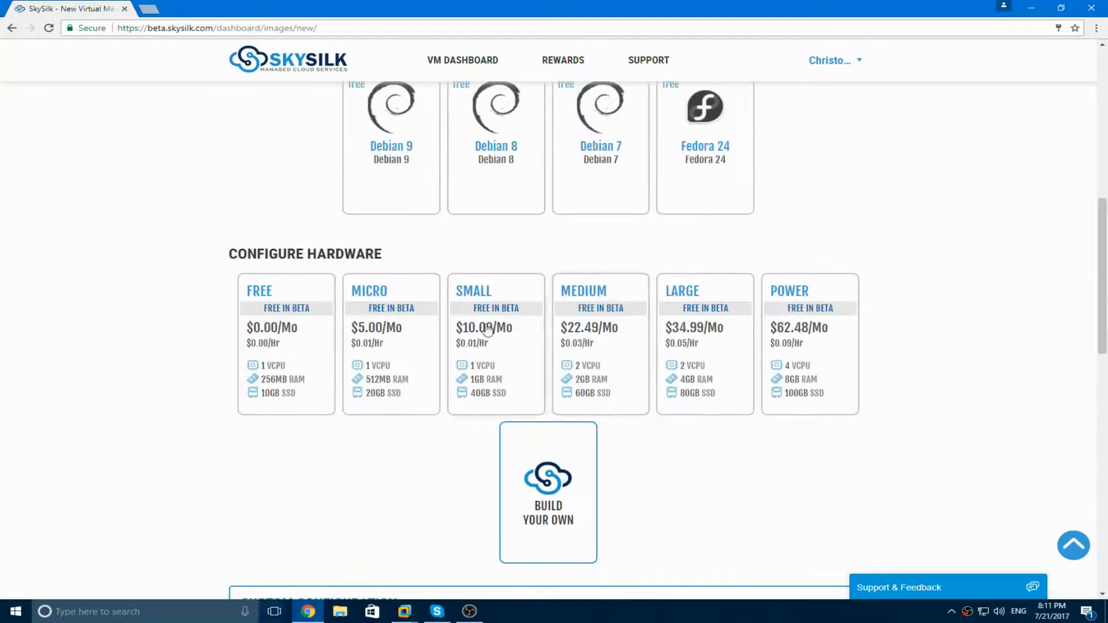
click(494, 346)
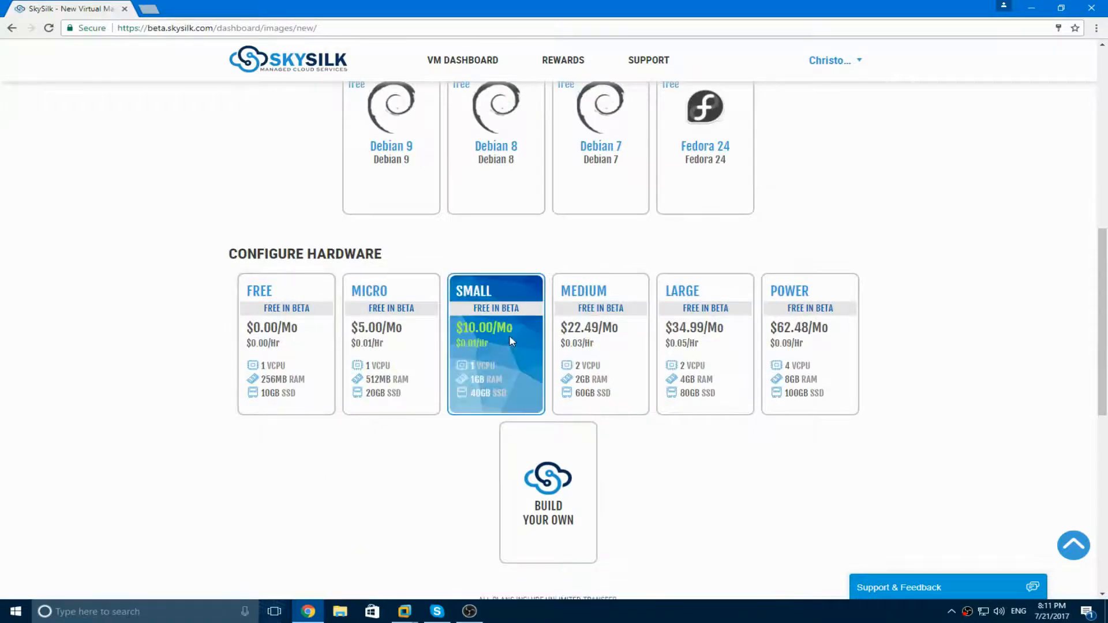
Step: Name the virtual machine MyVPS in the setup form
scroll(467, 335, down, 8)
scroll(471, 338, up, 1)
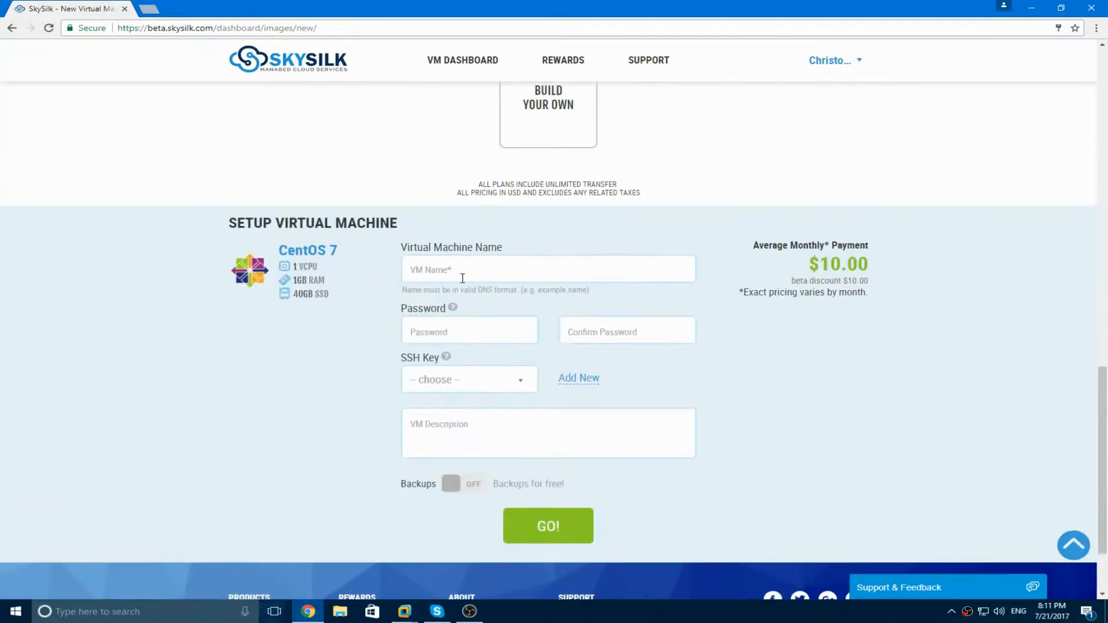
click(463, 279)
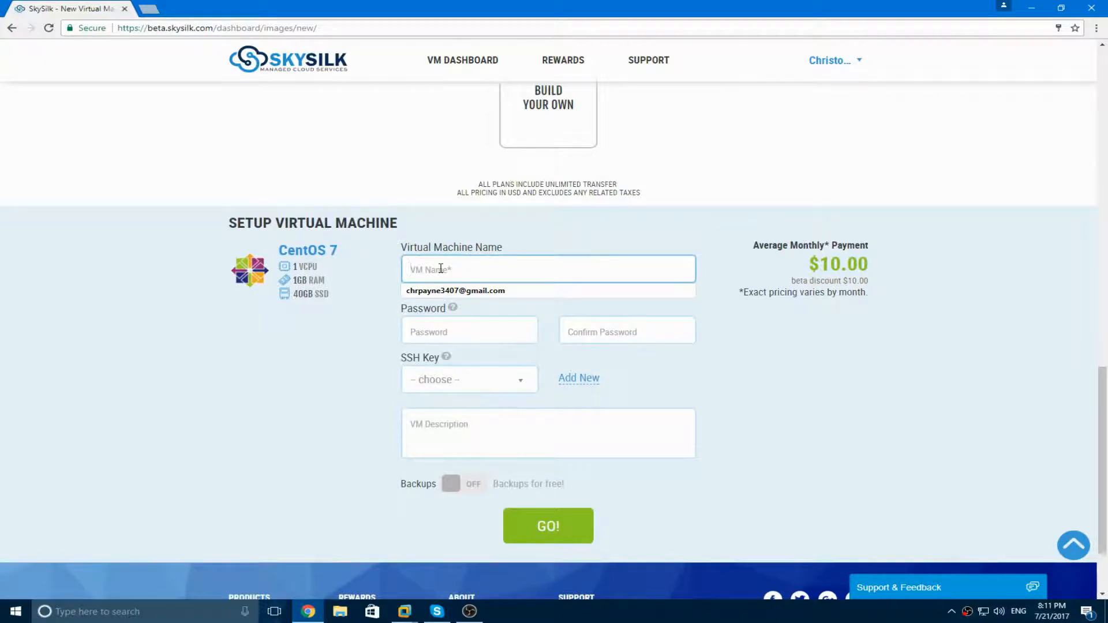
click(442, 246)
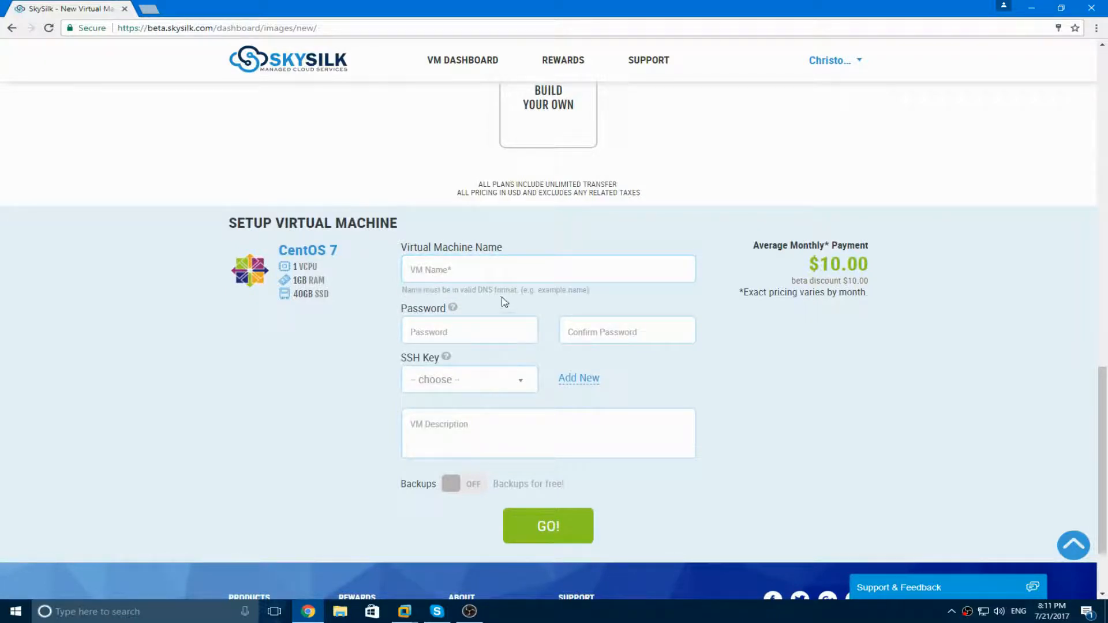
click(484, 263)
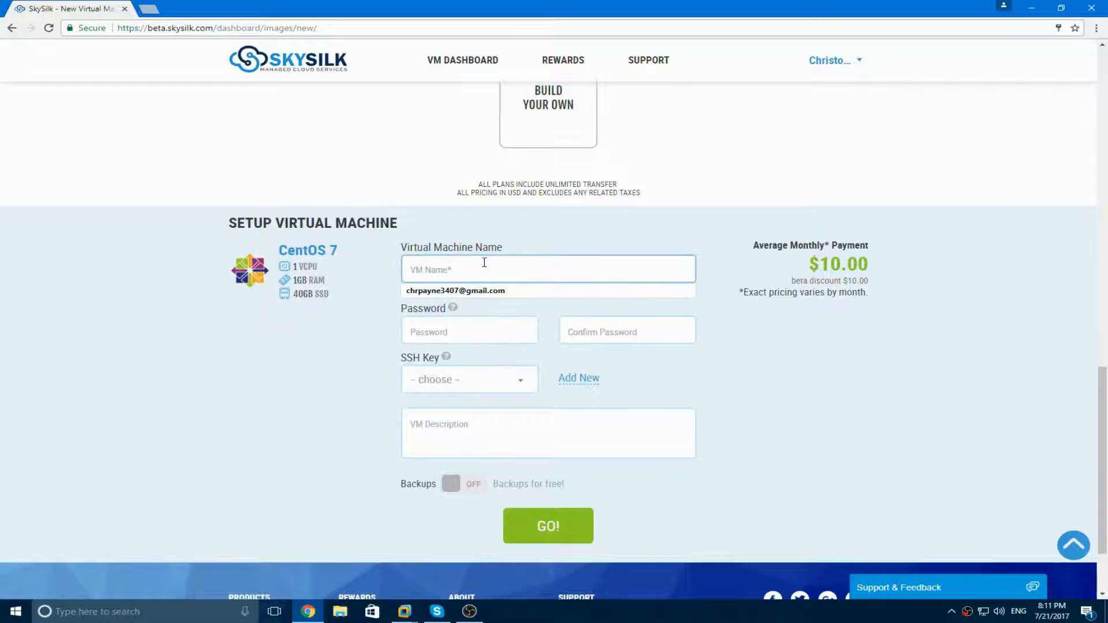
text(M)
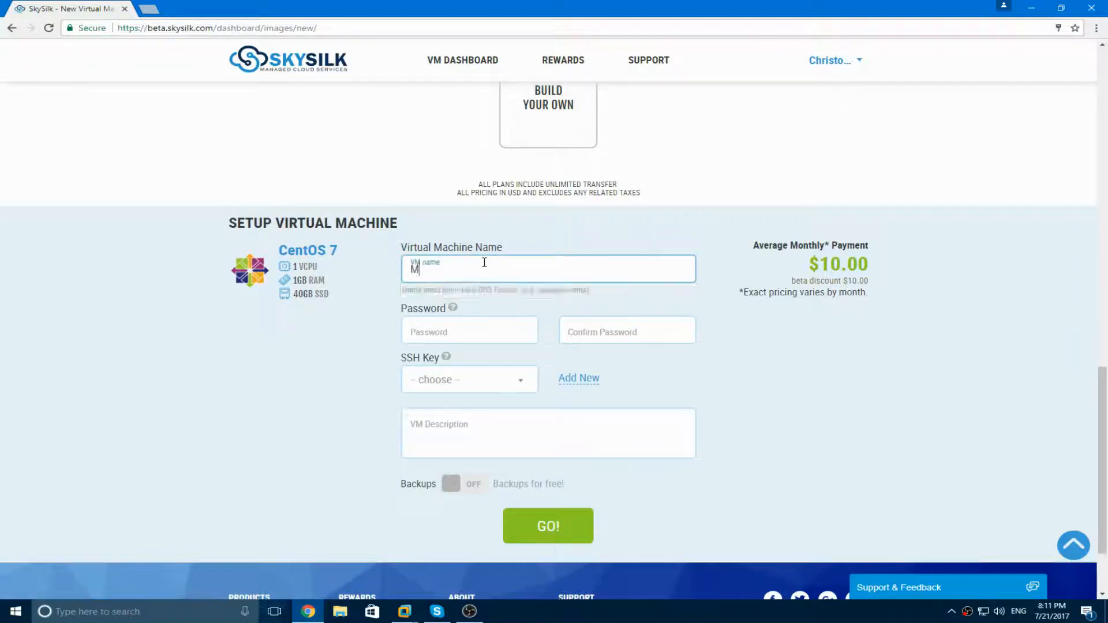
text(yVPS.local)
key(BackSpace)
key(BackSpace)
key(BackSpace)
key(BackSpace)
key(BackSpace)
key(BackSpace)
Step: Enter the virtual machine's password with a digit and a special symbol, and repeat it in the confirmation field
click(453, 333)
text(•)
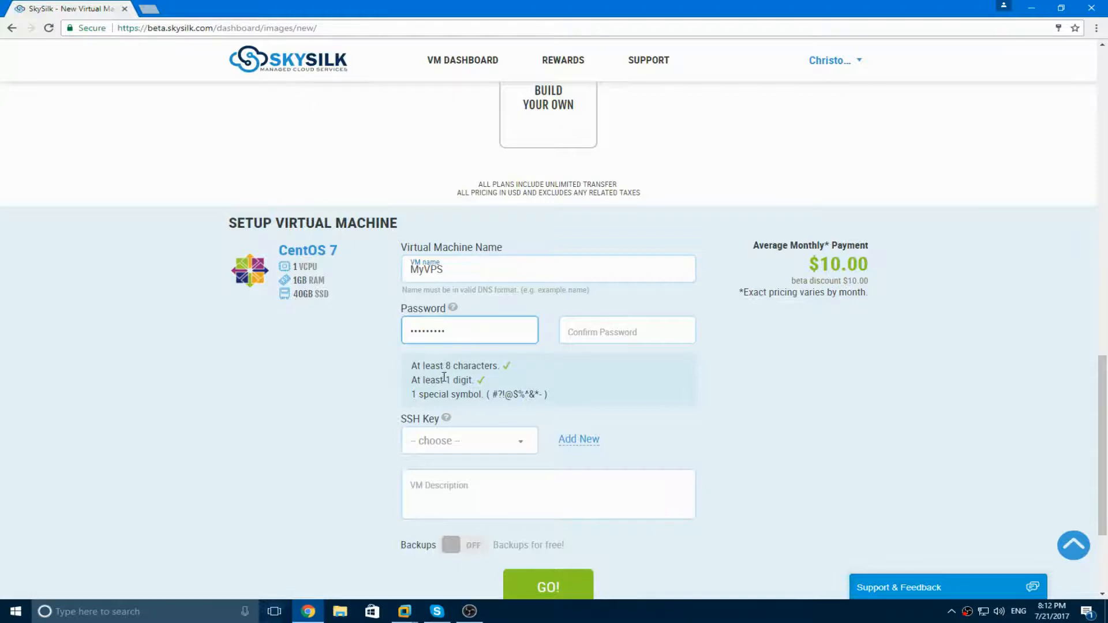
text(•••••••••)
click(637, 334)
text(••••••••••)
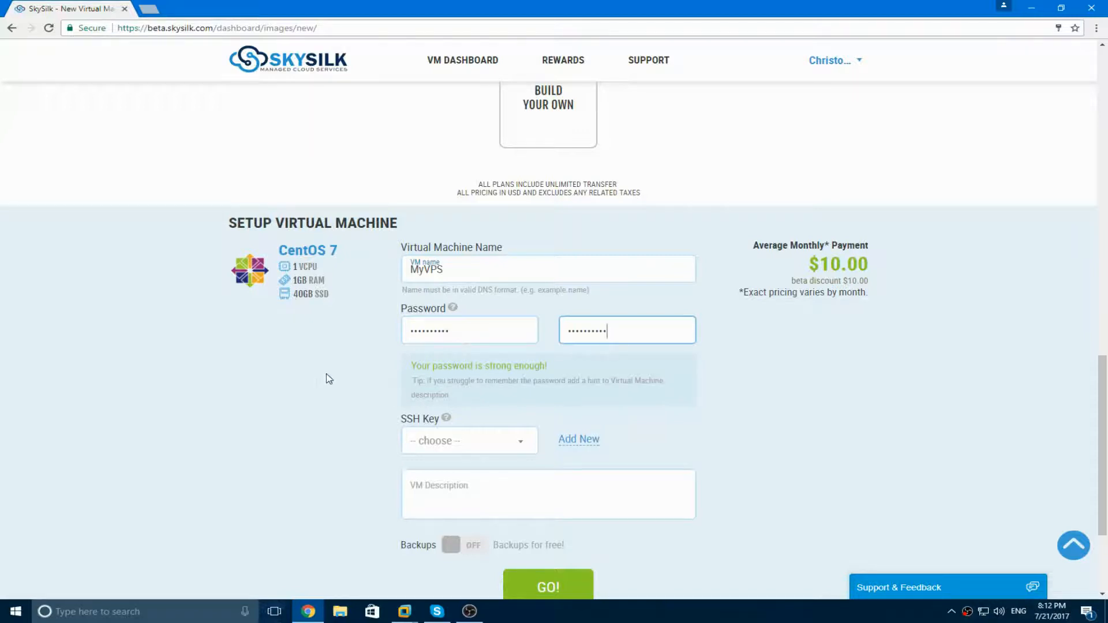
Step: Search the web for putty in a new tab, download the 64-bit PuTTY 0.70 Windows installer, and return to the virtual machine form
click(155, 10)
text(putty)
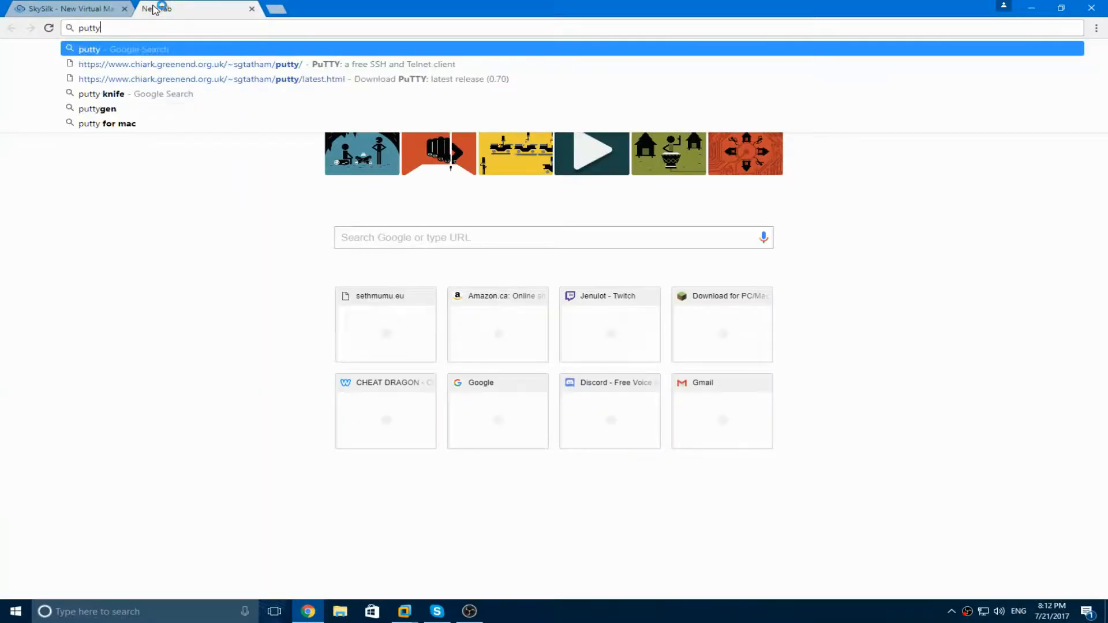
key(Return)
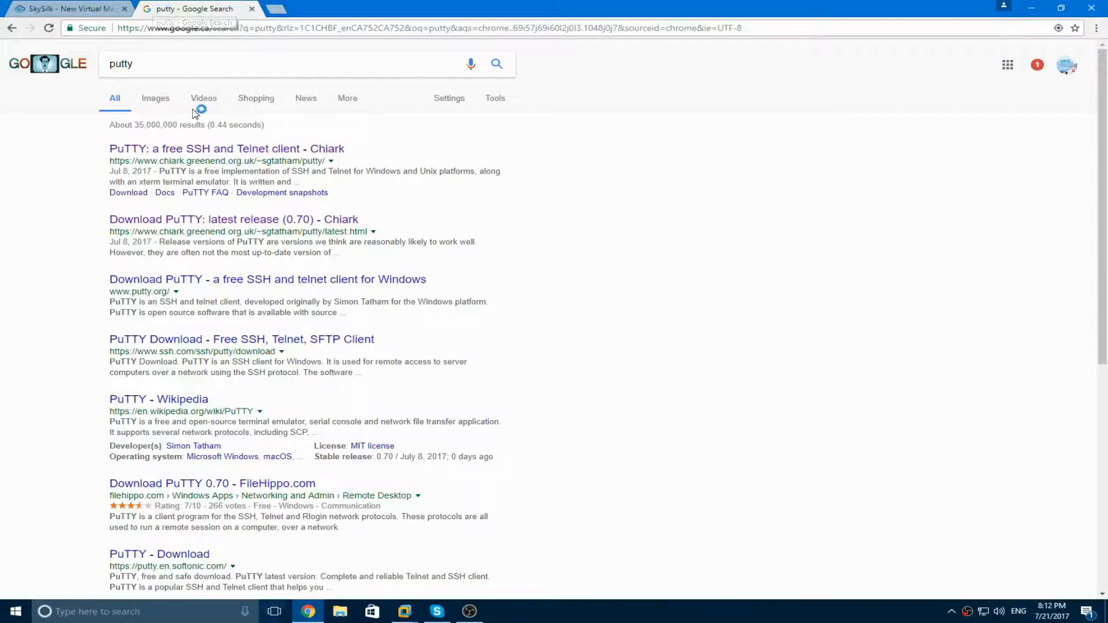
click(196, 155)
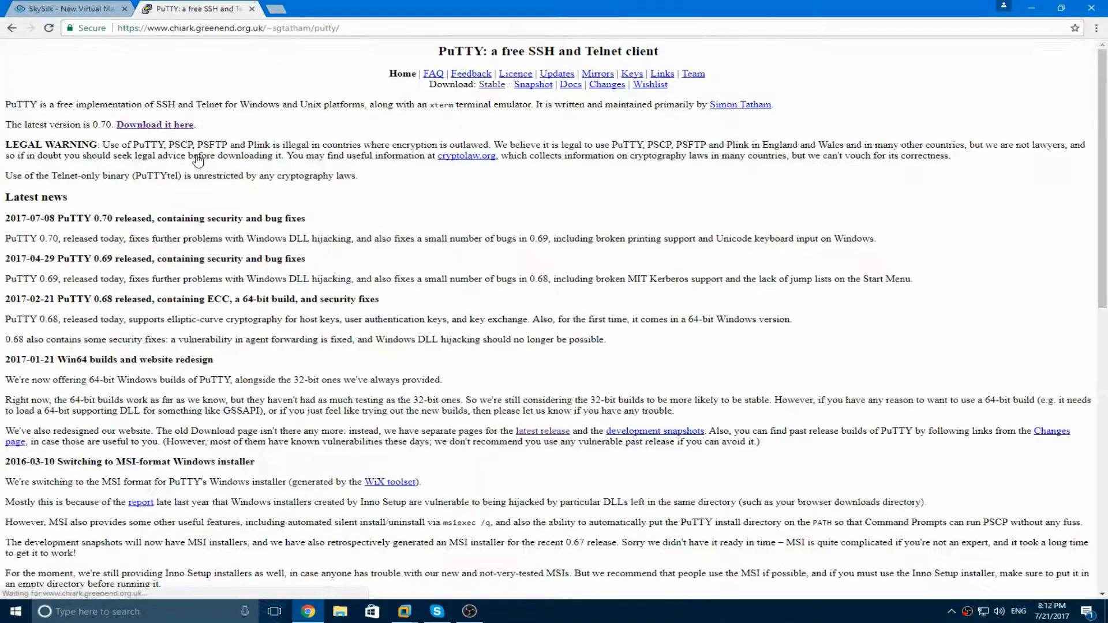
click(157, 125)
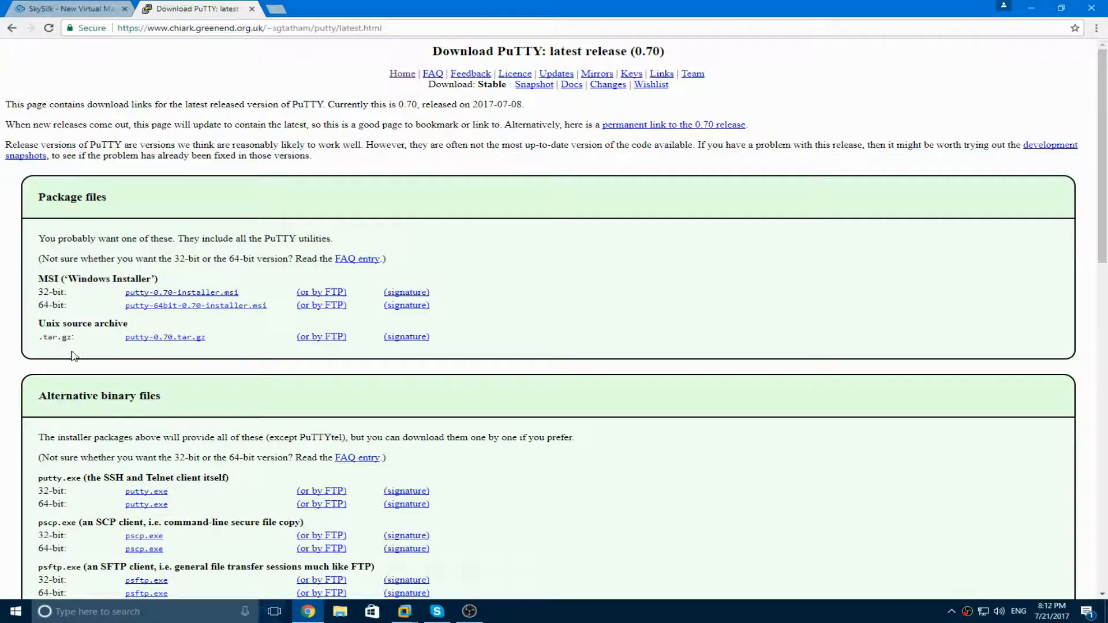
click(160, 307)
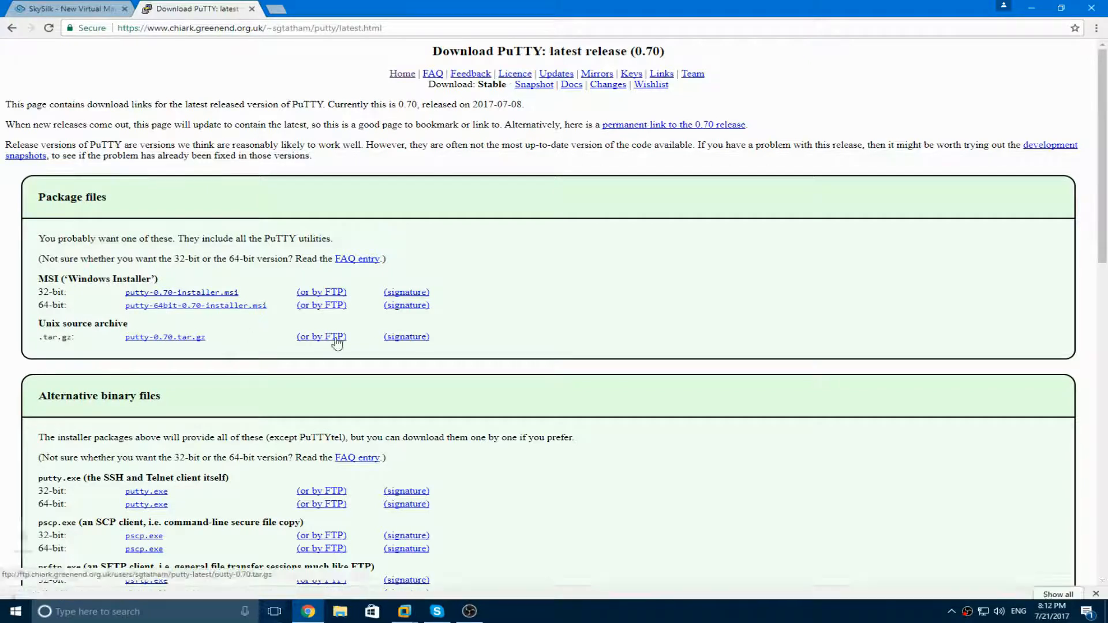
click(251, 10)
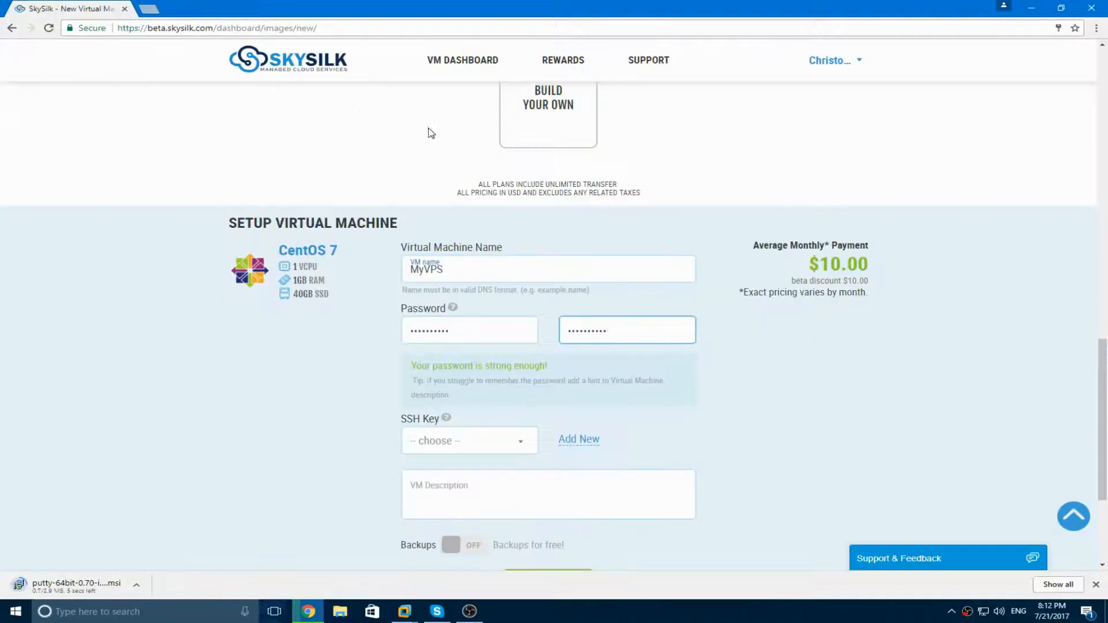
scroll(329, 369, down, 1)
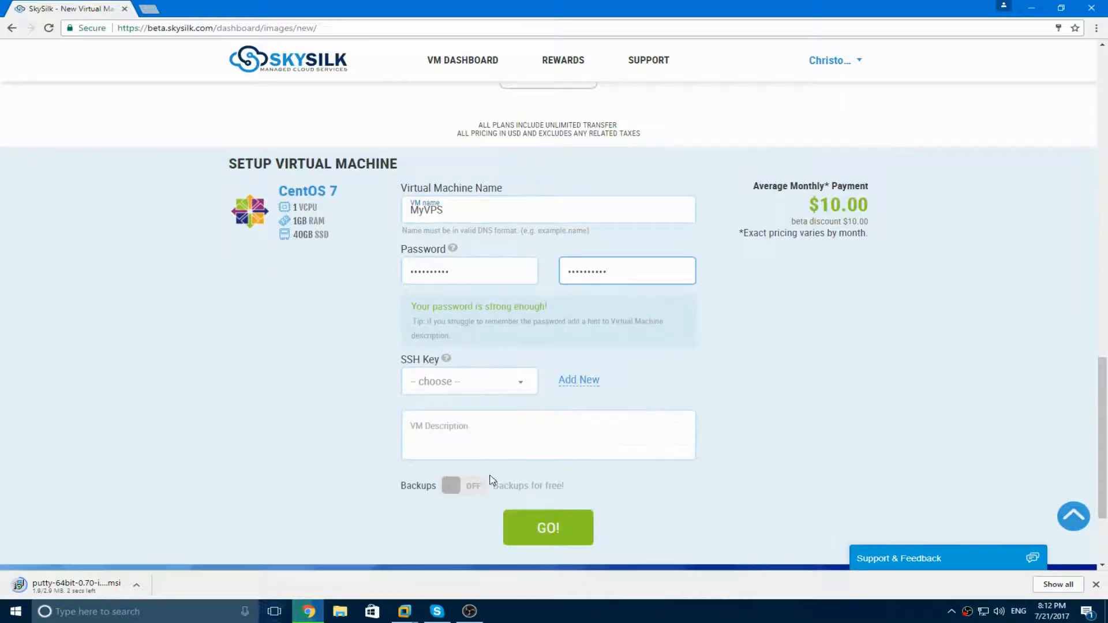
Step: Start adding a new SSH key for the virtual machine and name it MySSHKey
click(581, 382)
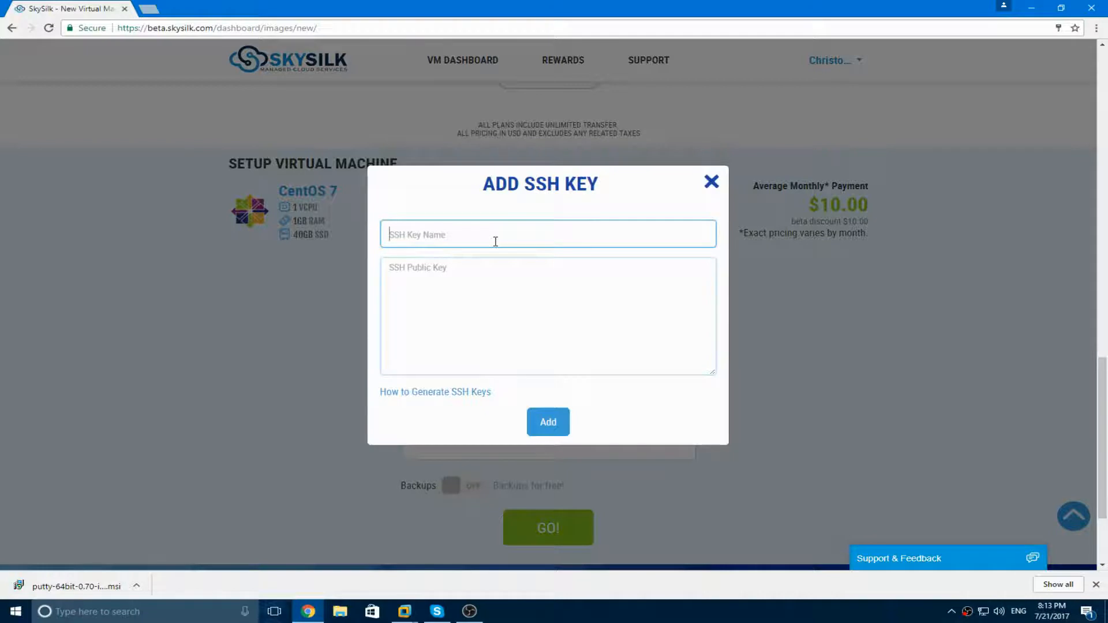
text(MySSHKey)
Step: Run the downloaded PuTTY 0.70 64-bit installer, repair the existing installation and finish the setup wizard
click(65, 595)
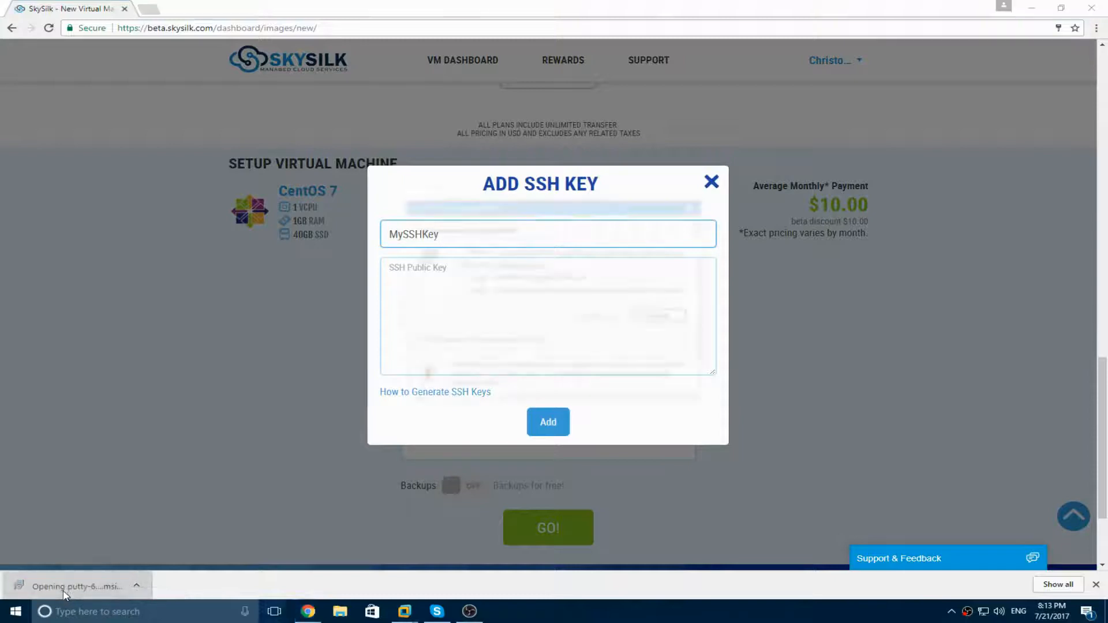
click(601, 316)
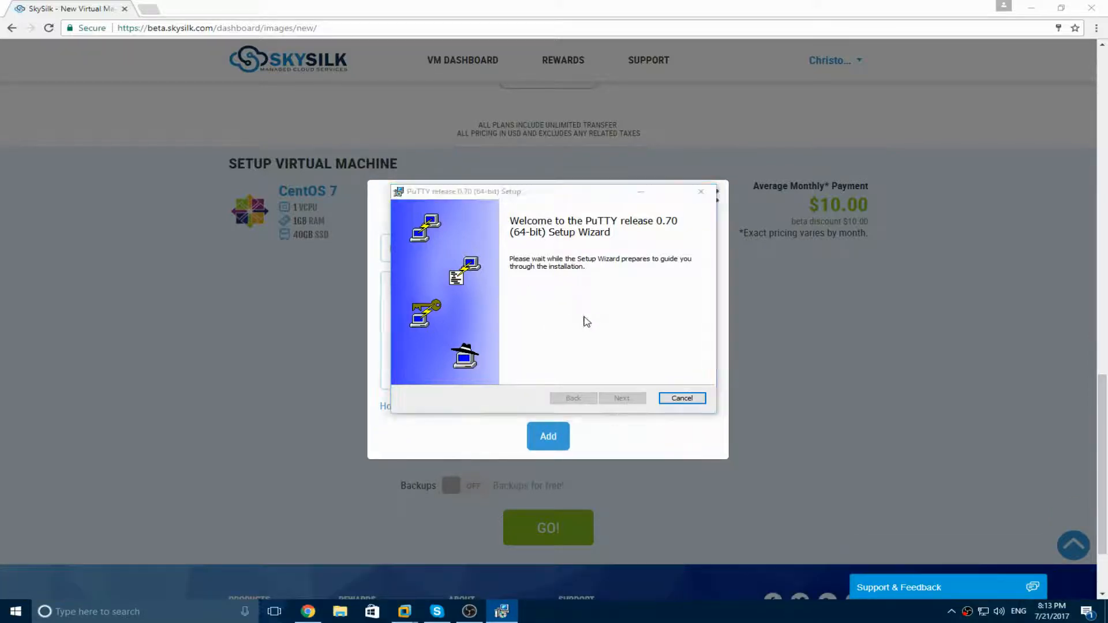
click(618, 397)
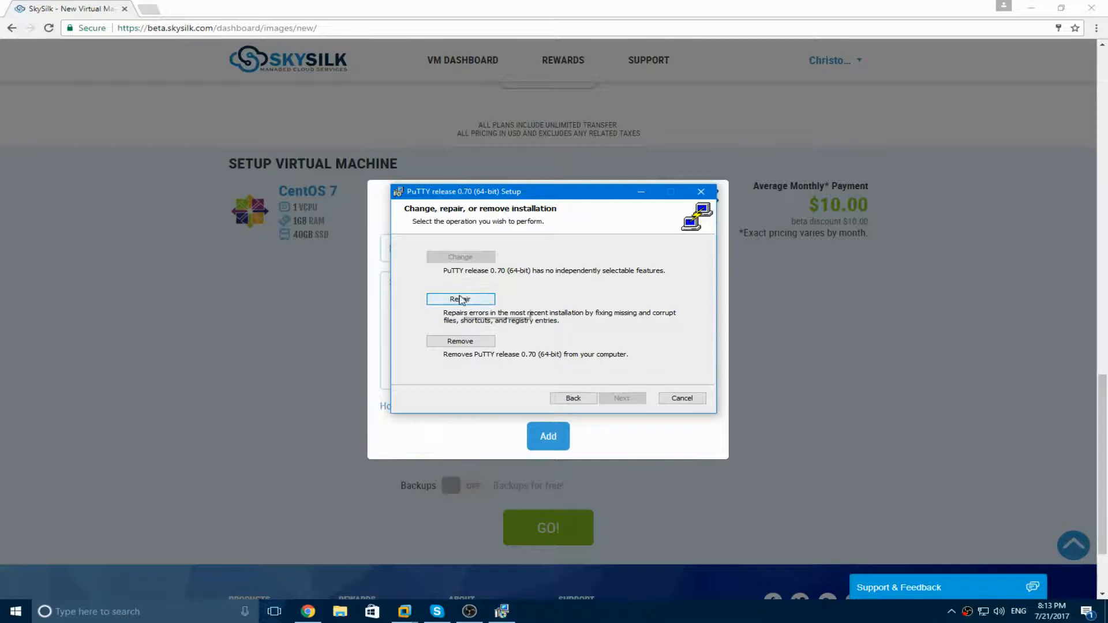
click(485, 299)
click(614, 399)
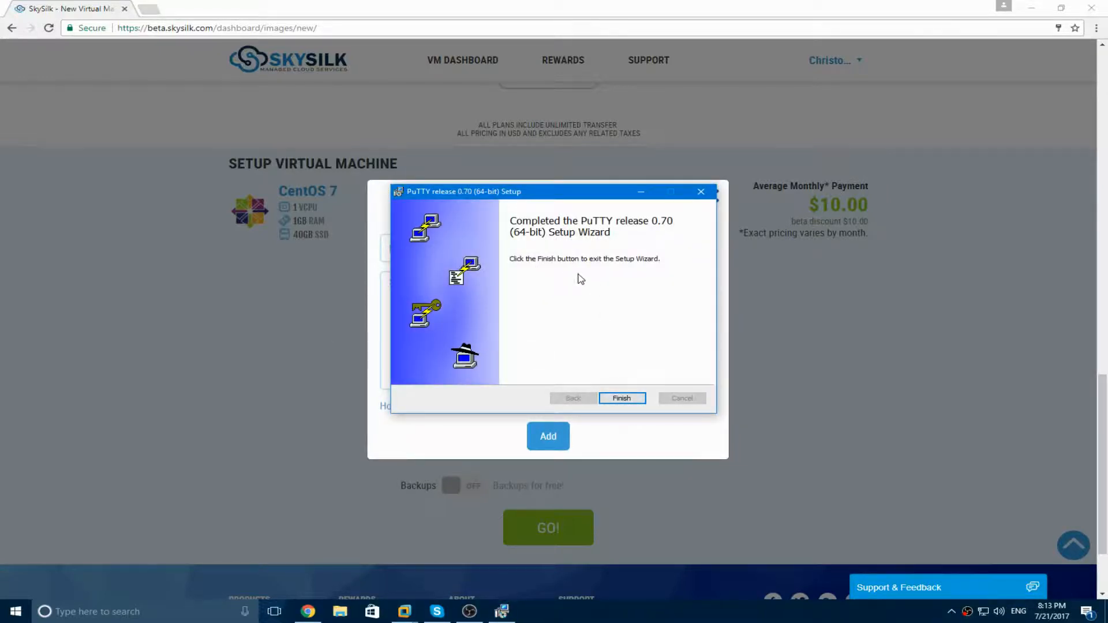
click(617, 399)
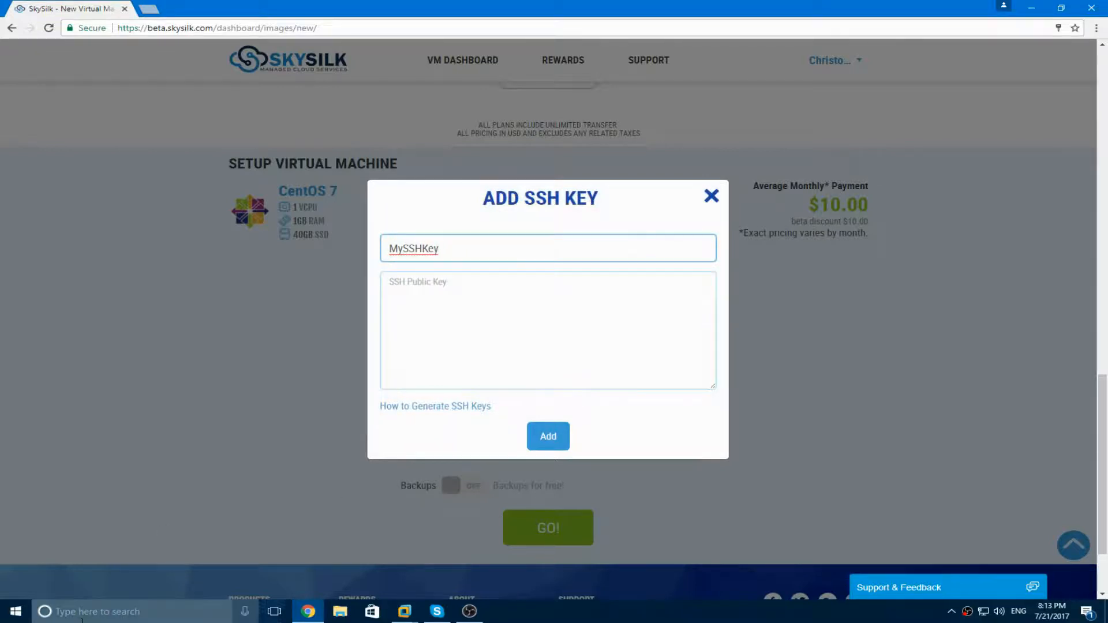
Step: Open PuTTYgen from the Windows search and generate a 2048-bit RSA key pair
click(78, 617)
text(pu)
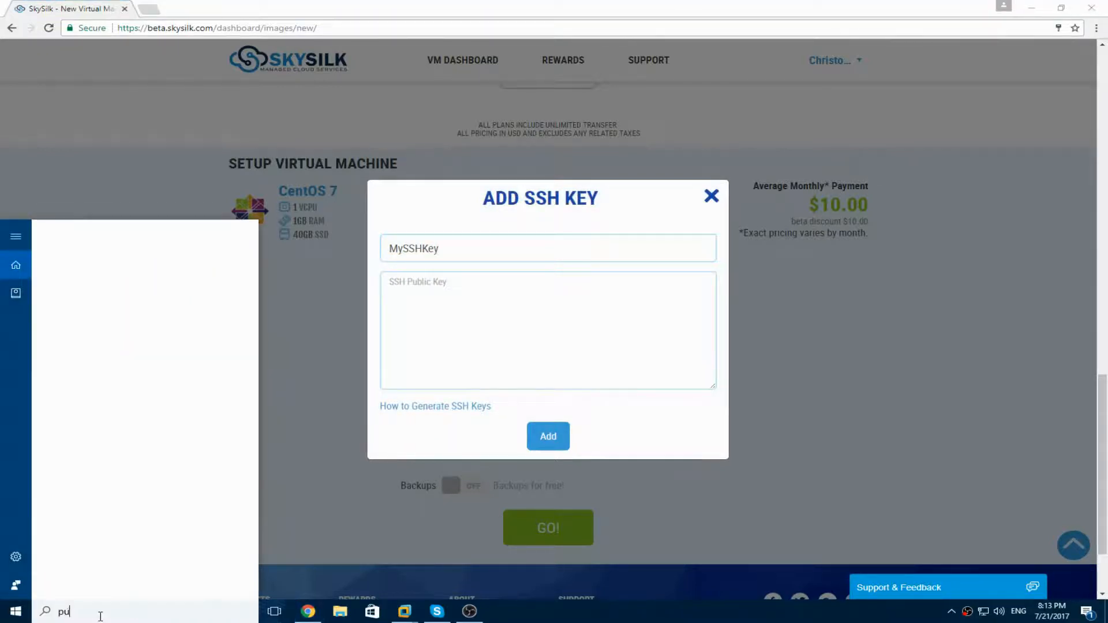
text(ttygen)
key(Return)
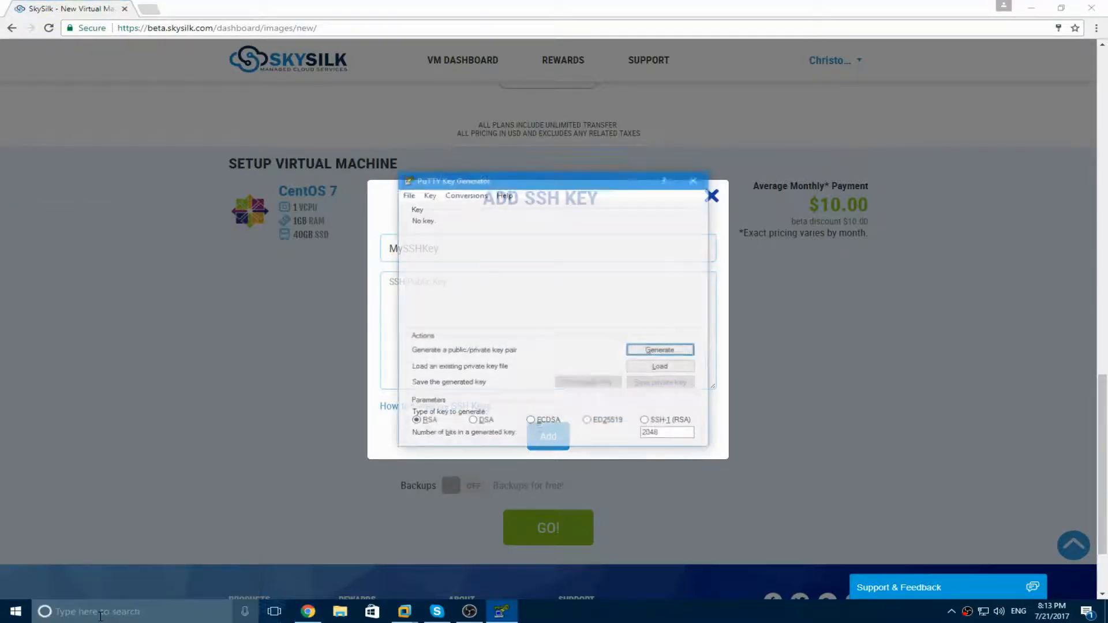
click(661, 350)
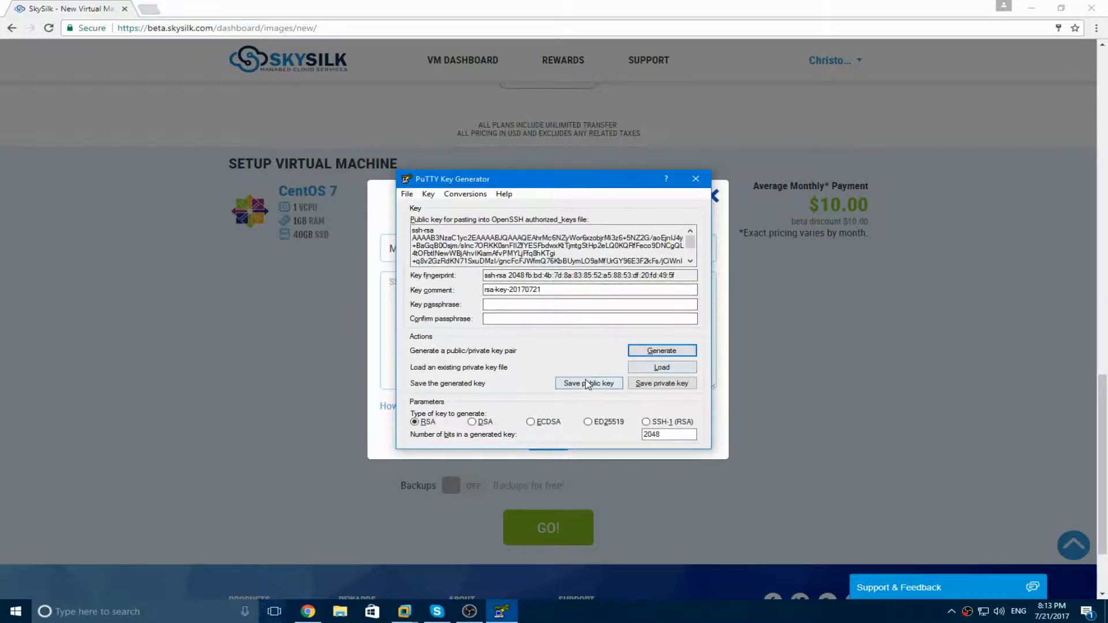
Step: Save the generated public key as pub in Documents, overwriting the existing file
click(588, 384)
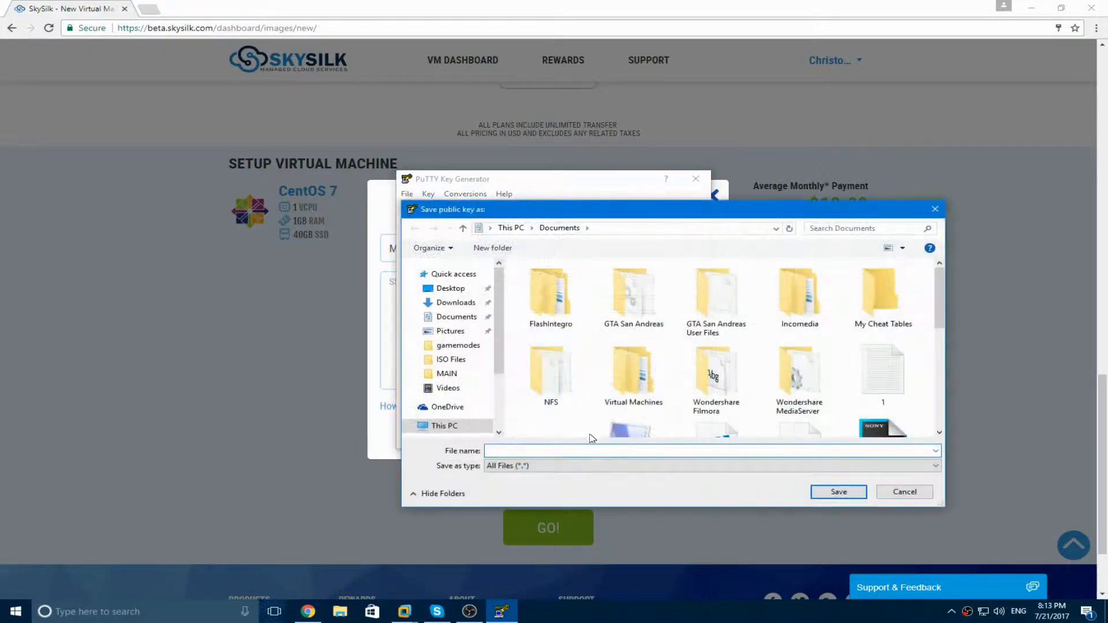
text(pub)
key(Return)
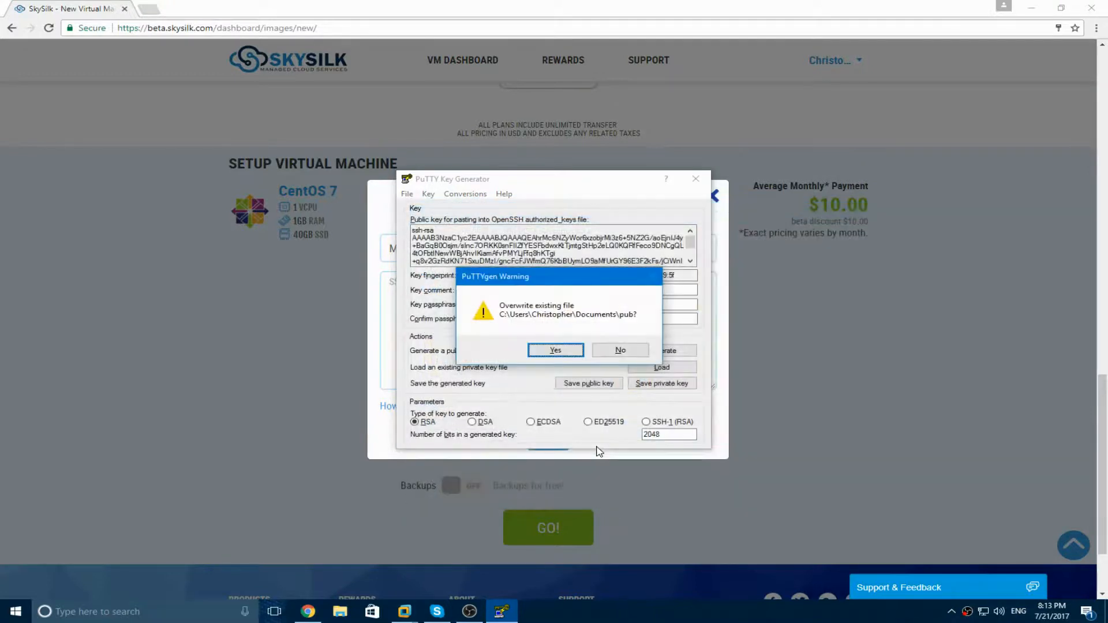
key(Return)
Step: Save the private key without a passphrase as priv in Documents, overwriting the existing file
click(658, 384)
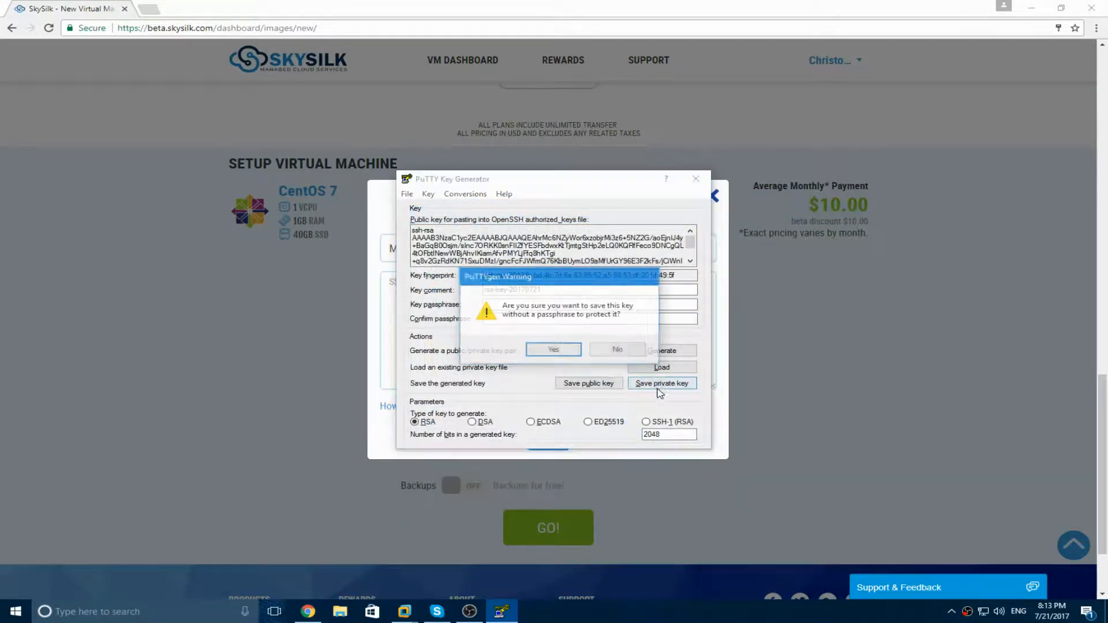
click(554, 350)
text(priv)
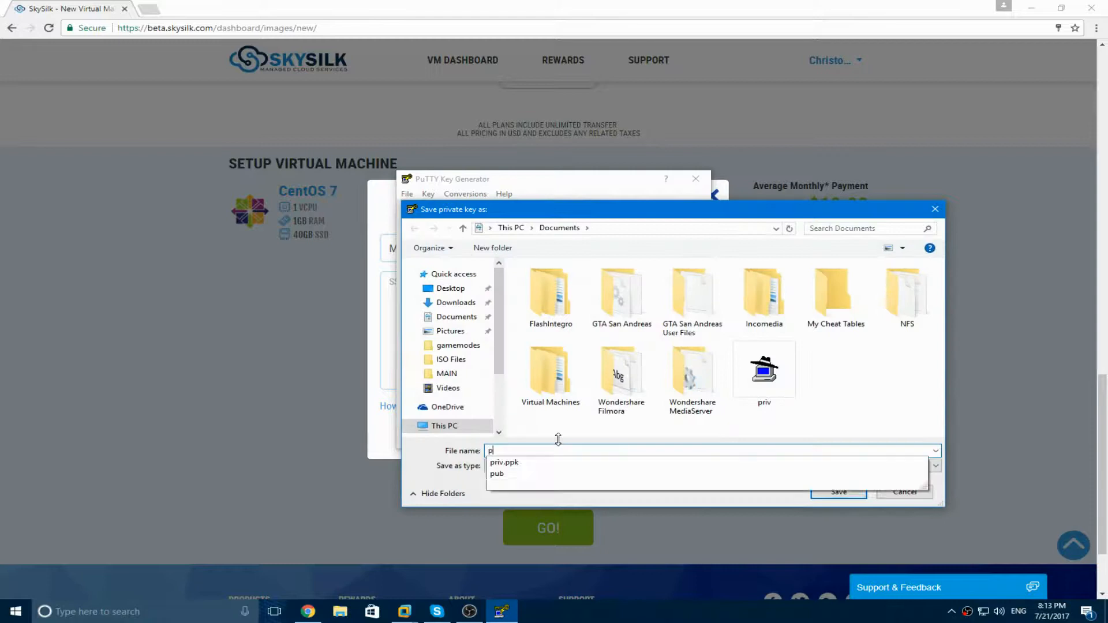
key(Return)
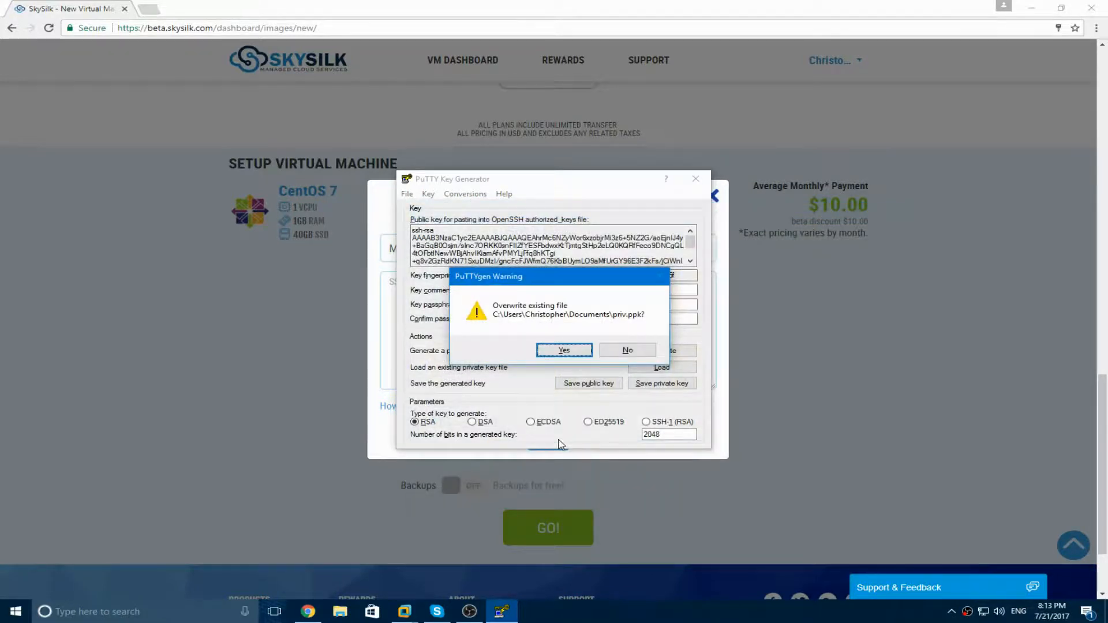
key(Return)
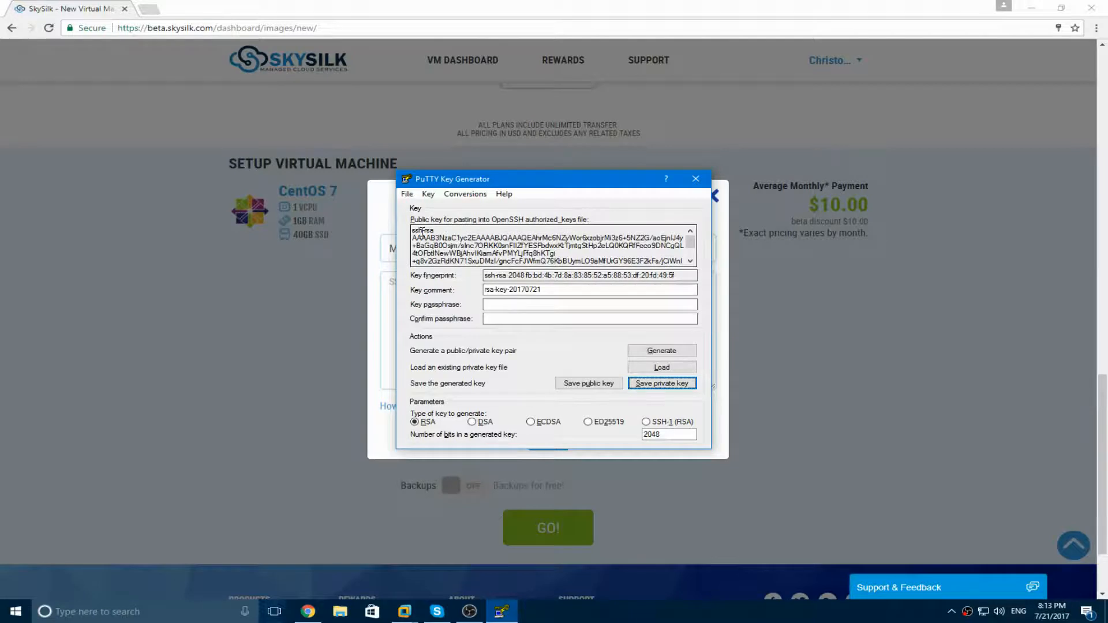
Step: Copy the whole public key from PuTTYgen into the SSH Public Key field and add MySSHKey
right_click(439, 238)
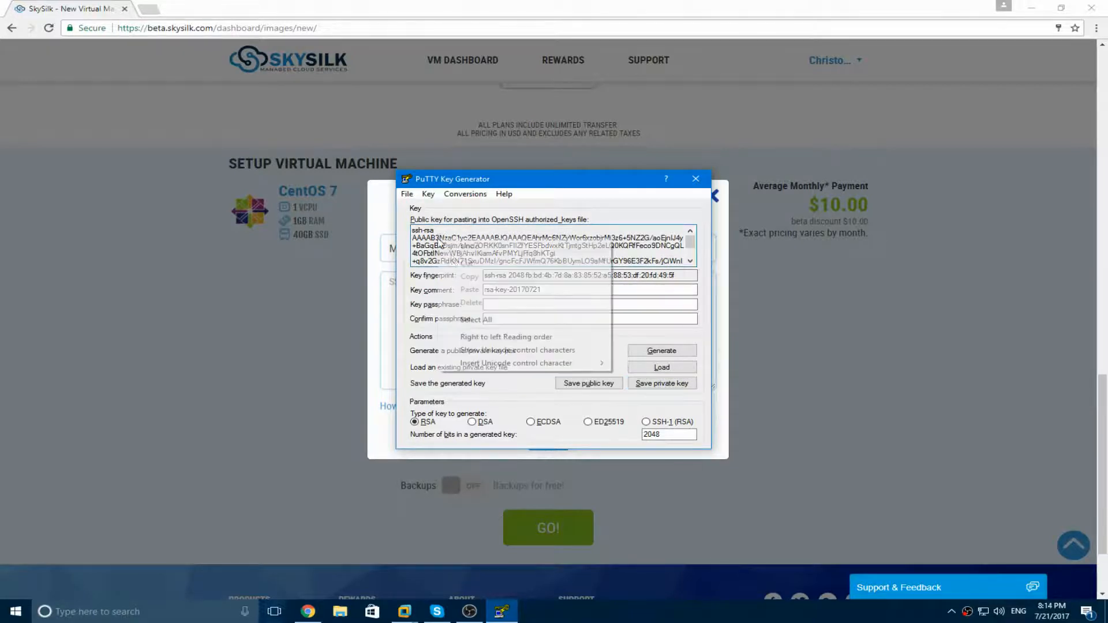
click(517, 318)
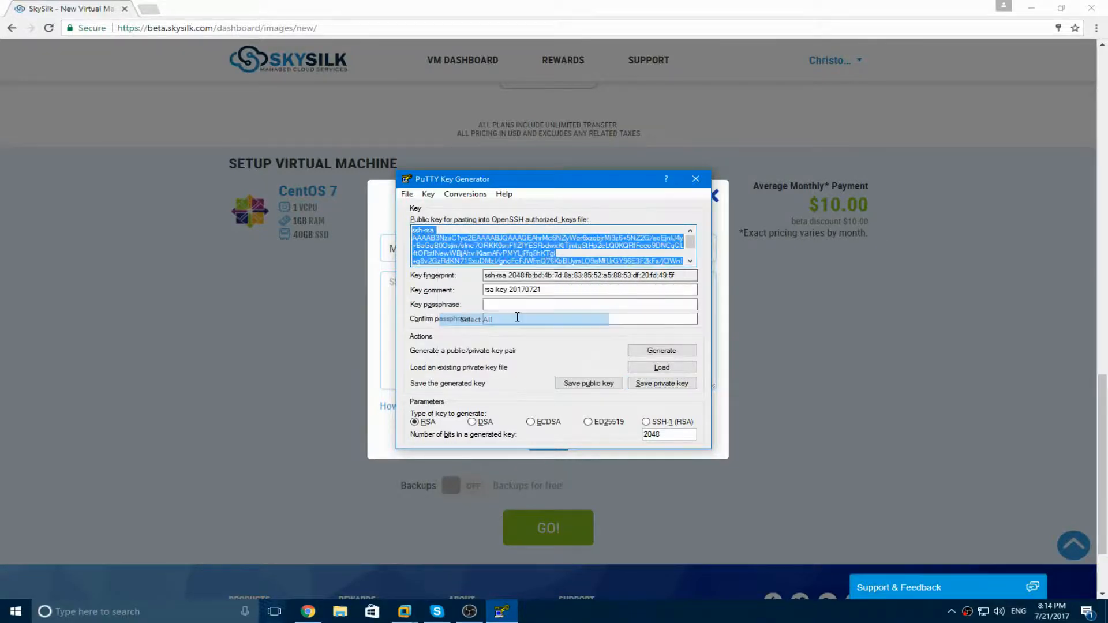
right_click(497, 242)
click(519, 276)
click(390, 217)
click(470, 289)
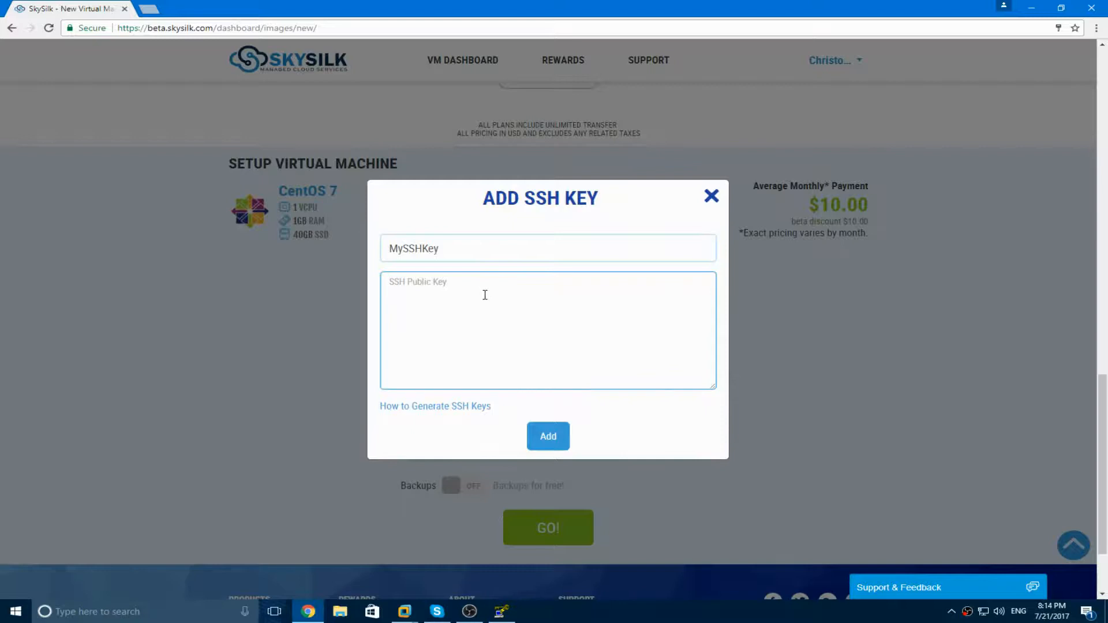
key(ctrl+v)
click(549, 436)
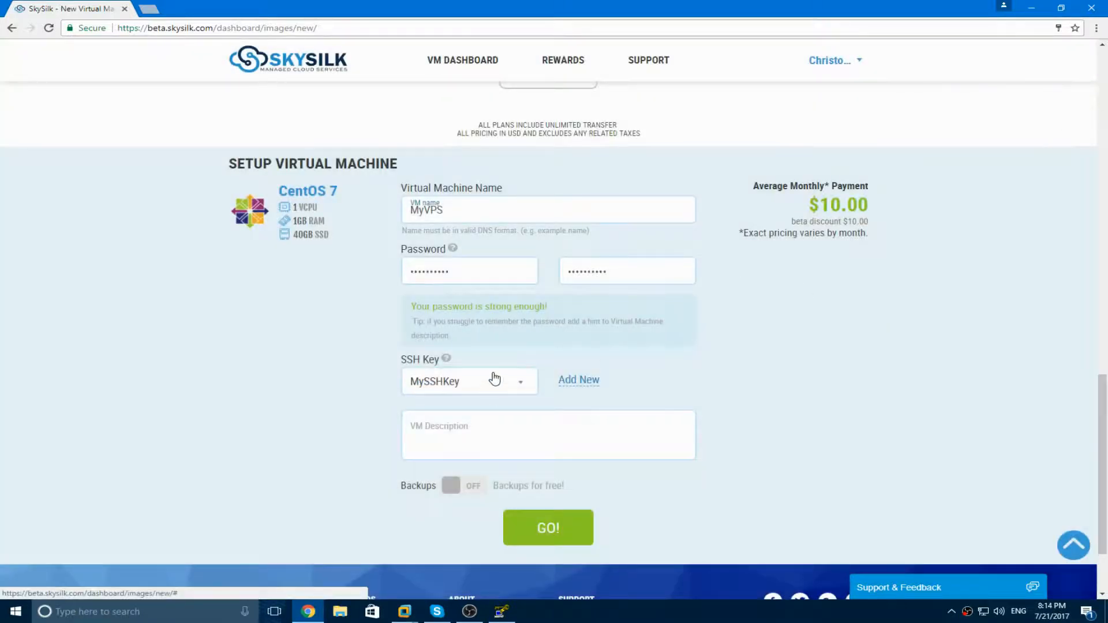
Step: Select MySSHKey as the SSH key, turn on backups and create the virtual machine
click(471, 389)
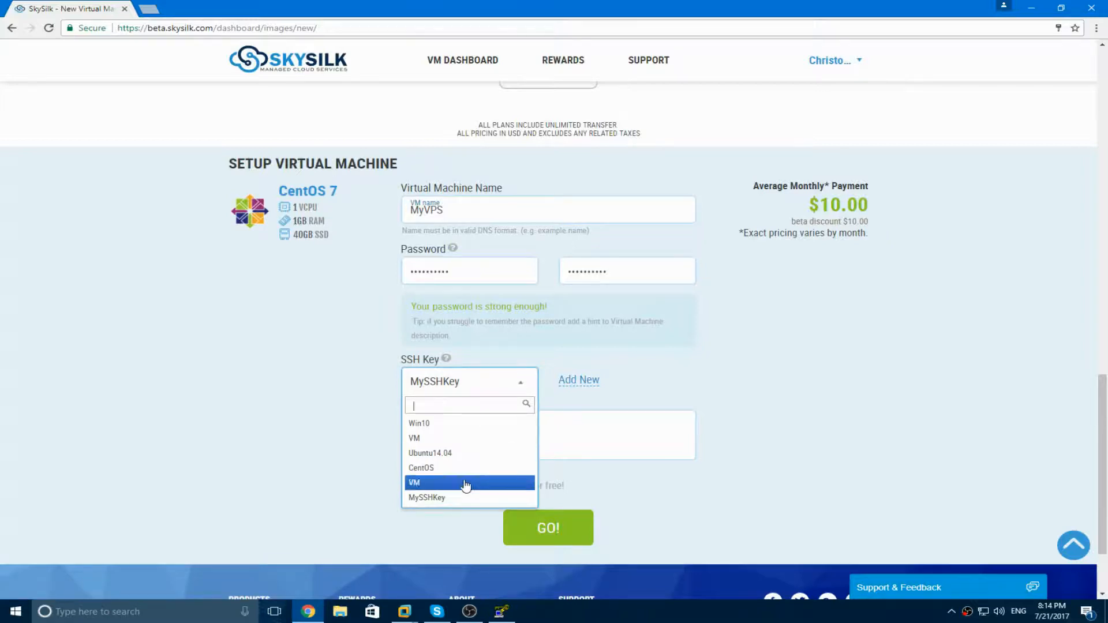
click(453, 500)
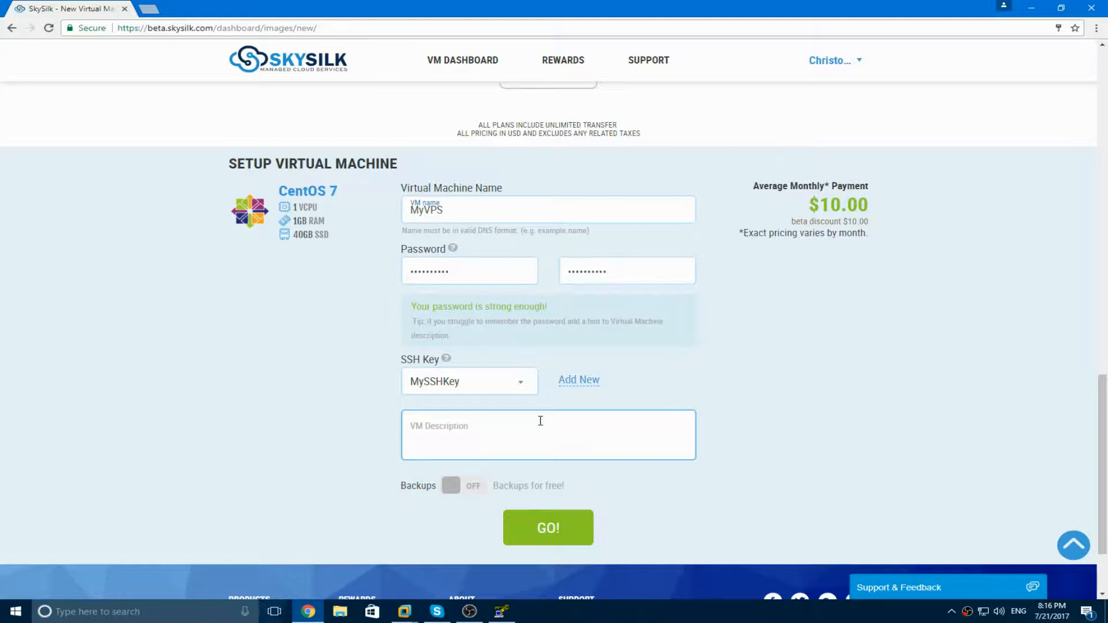
click(473, 491)
click(546, 526)
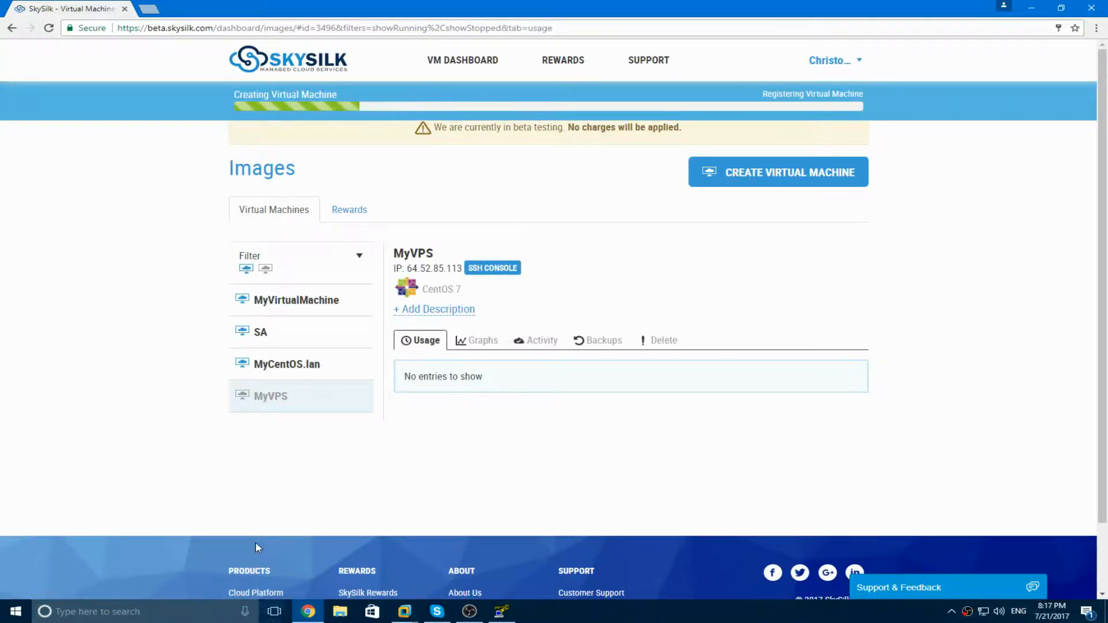
Step: Launch PuTTY from the Windows search
click(138, 614)
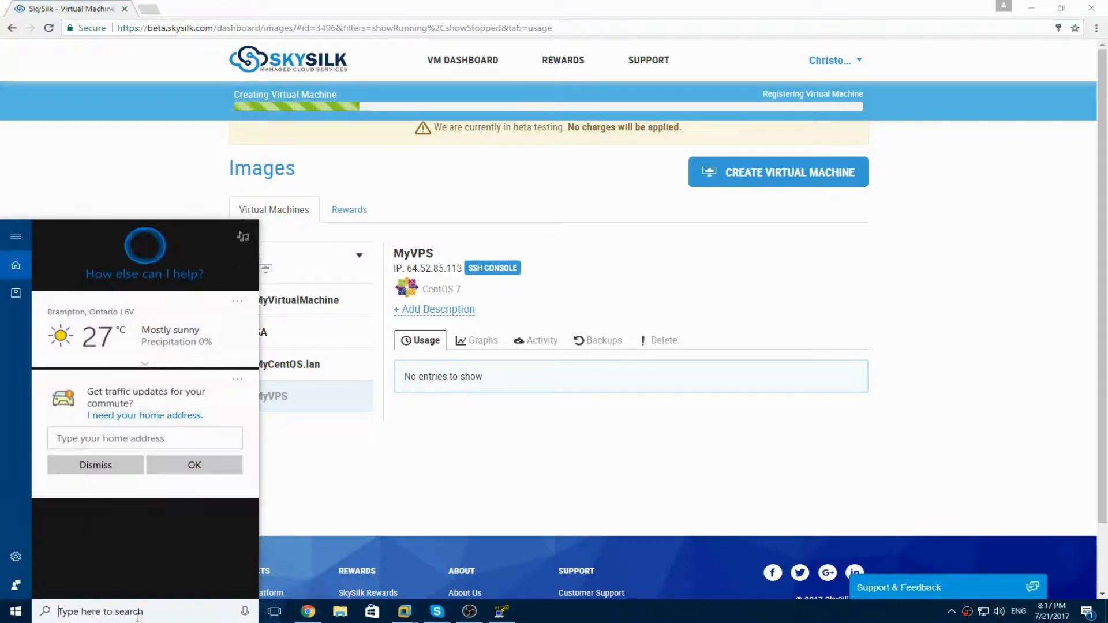
text(putty)
key(Return)
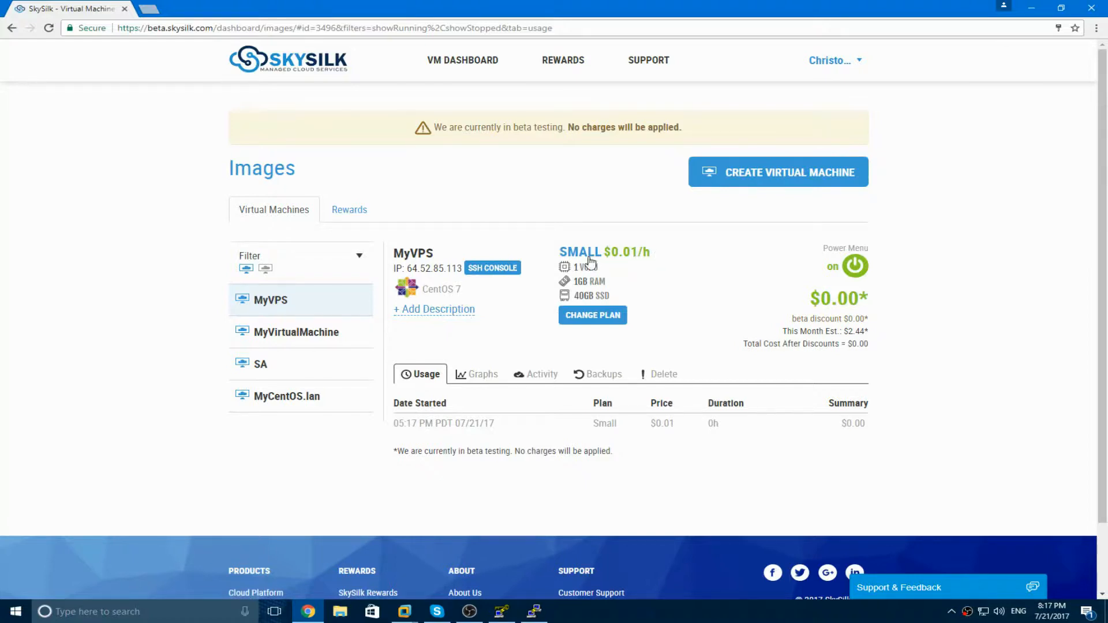
Step: Look over the cost, power options, graphs and activity log of the MyVPS virtual machine
drag(829, 301, 872, 305)
click(871, 305)
click(856, 267)
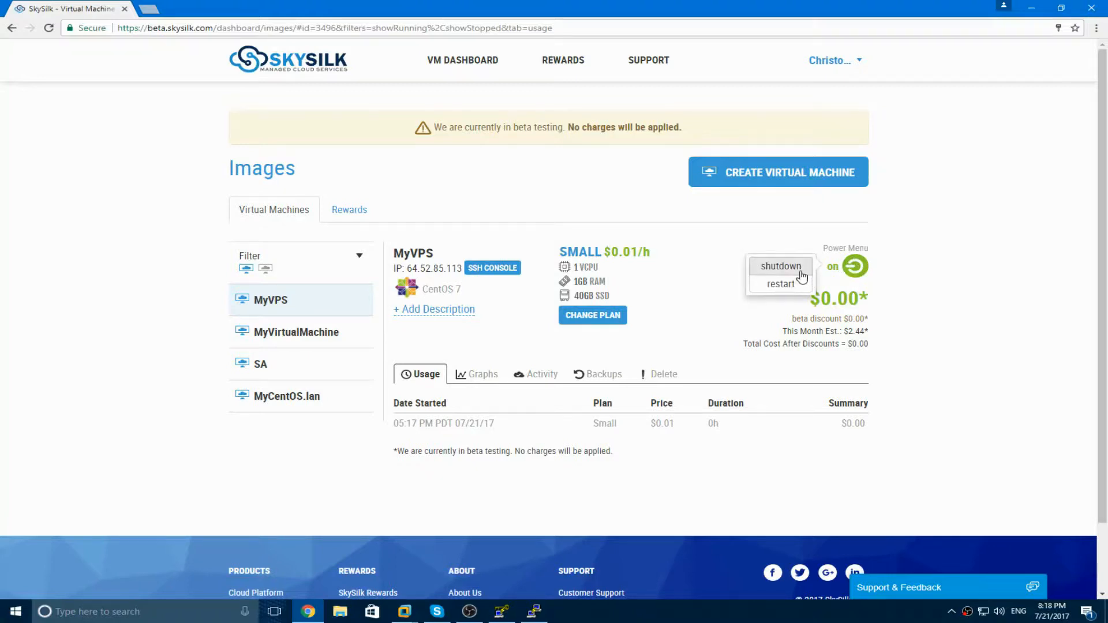
click(896, 291)
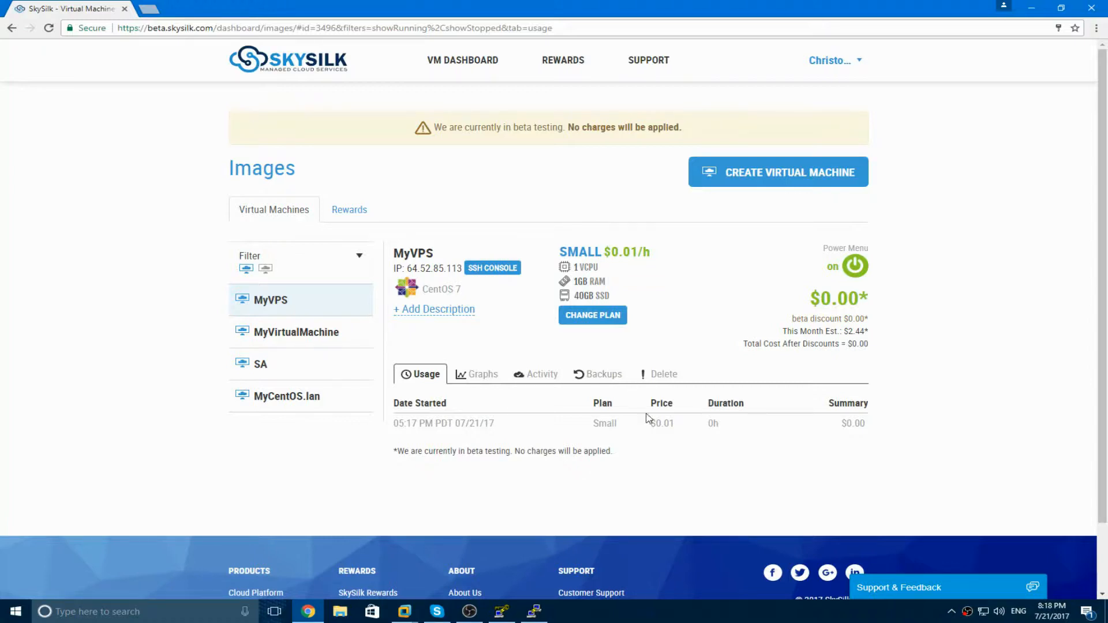
click(475, 381)
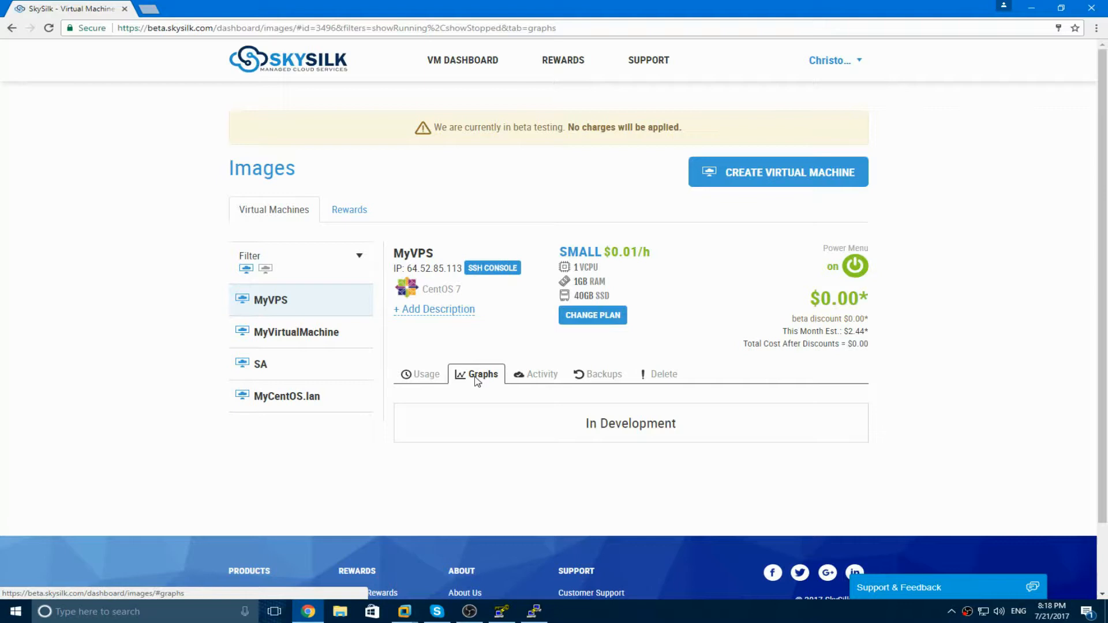
click(549, 381)
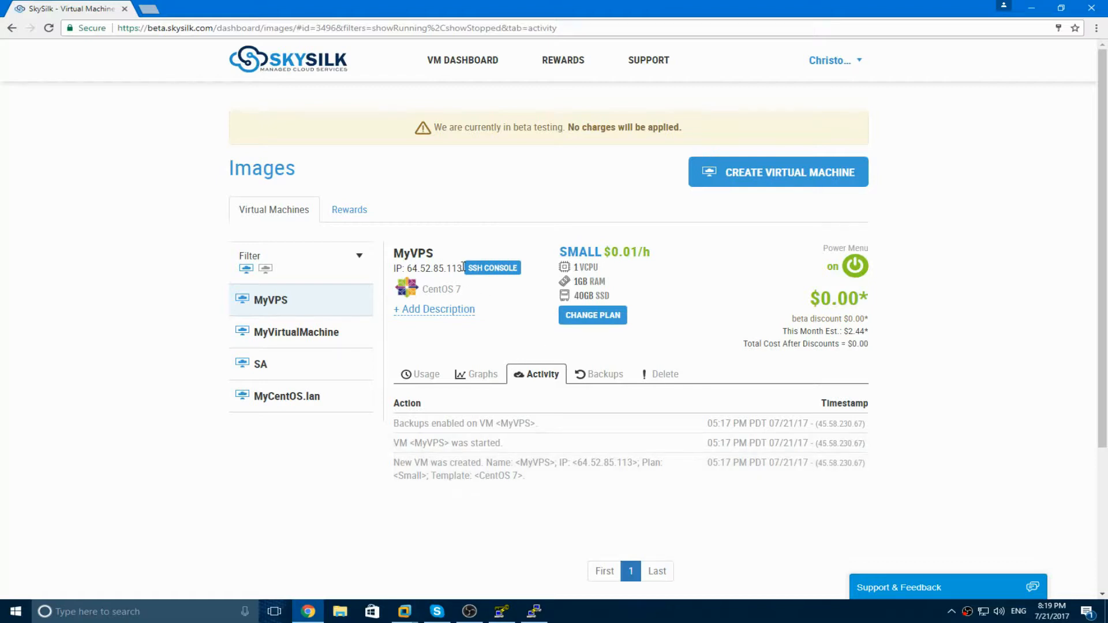
Step: Copy the MyVPS IP address 64.52.85.113 into PuTTY's host name and save the session as MyVPS
drag(463, 269, 407, 267)
key(ctrl+c)
click(534, 611)
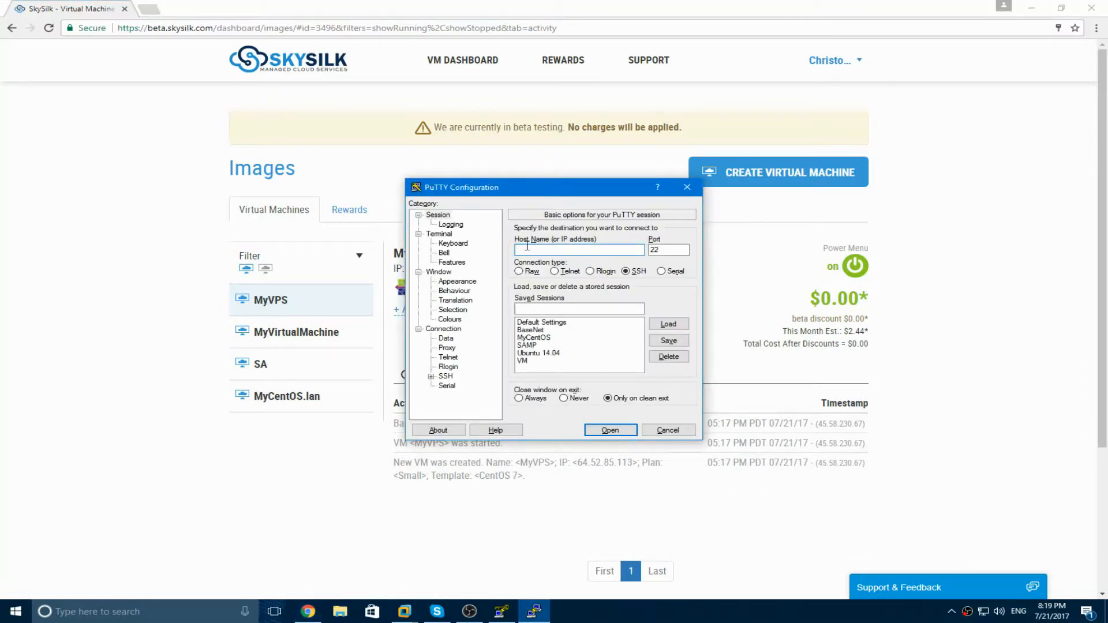
key(ctrl+v)
click(558, 310)
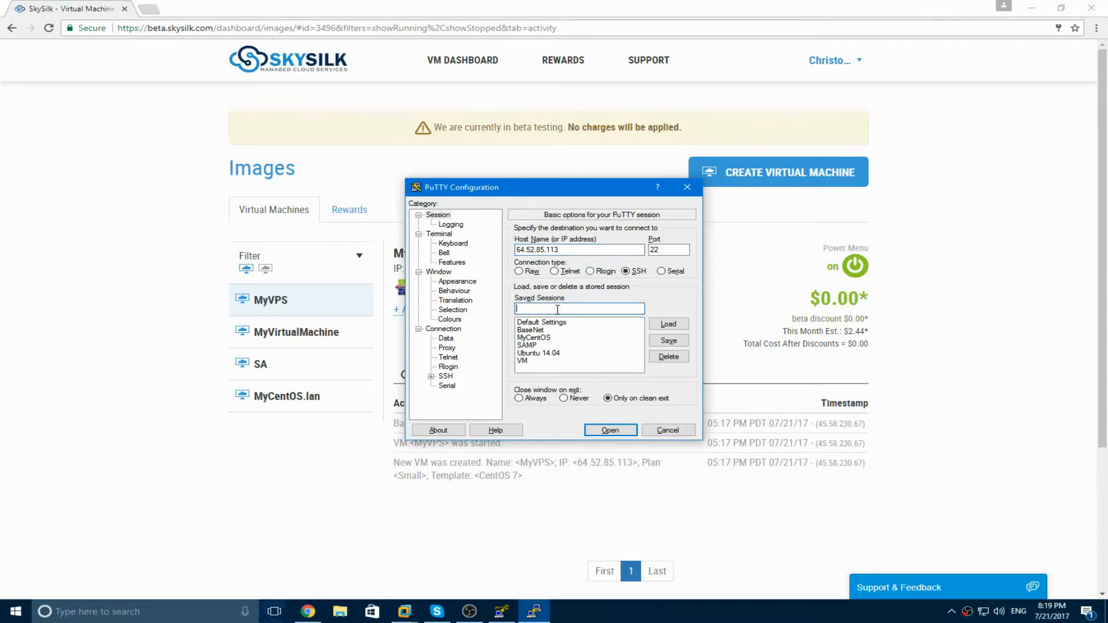
text(MyVPS)
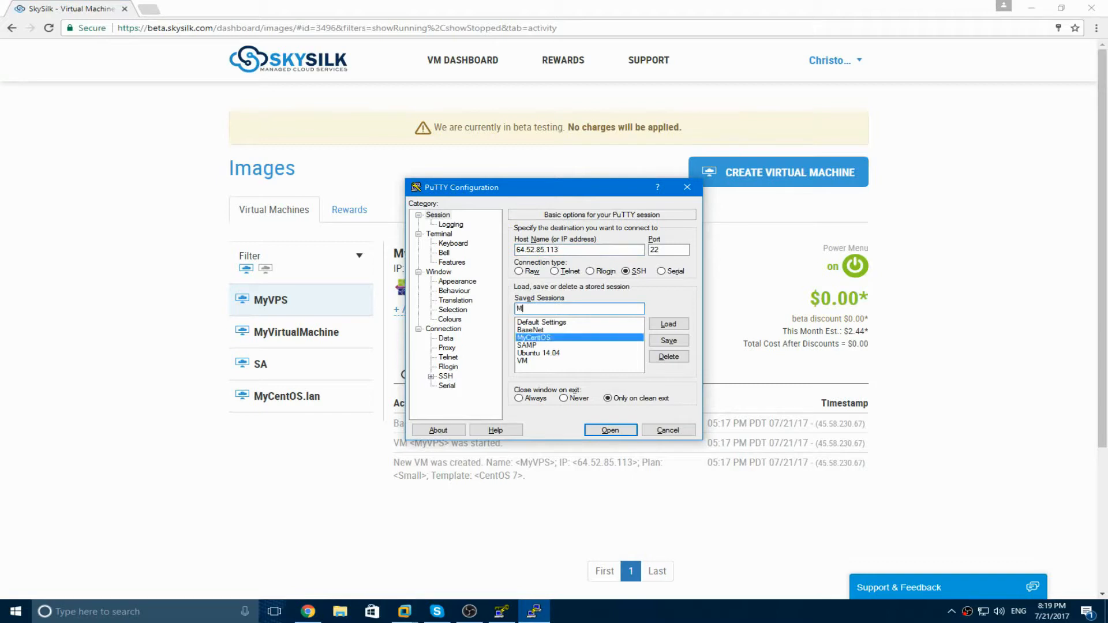
click(669, 341)
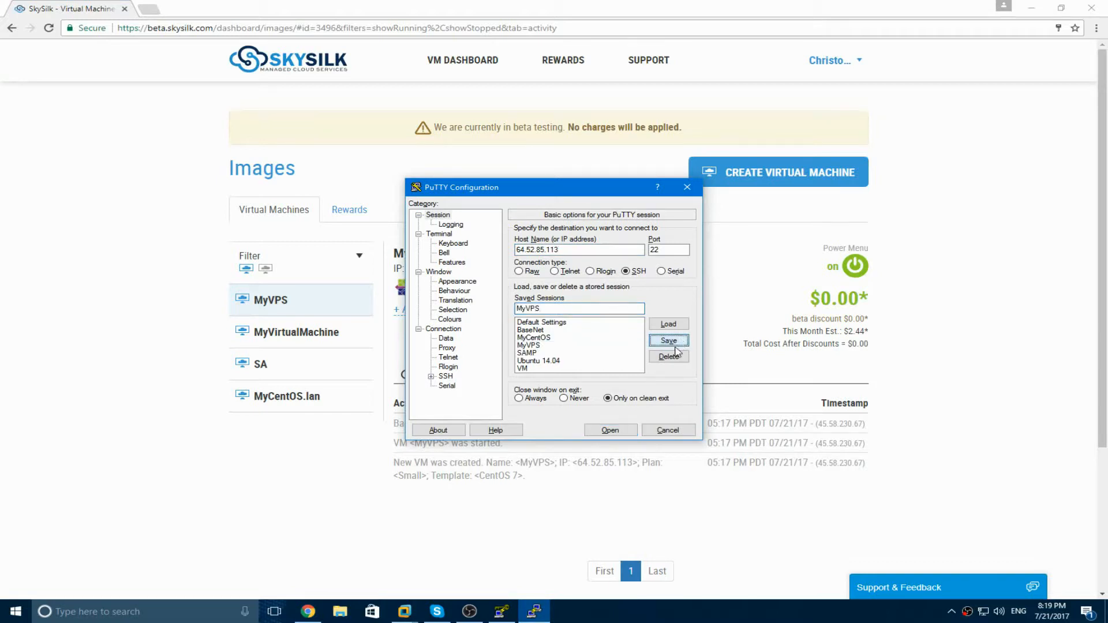
Step: Open the saved MyVPS session, accept the server's host key, and log in as root with the account password
double_click(536, 346)
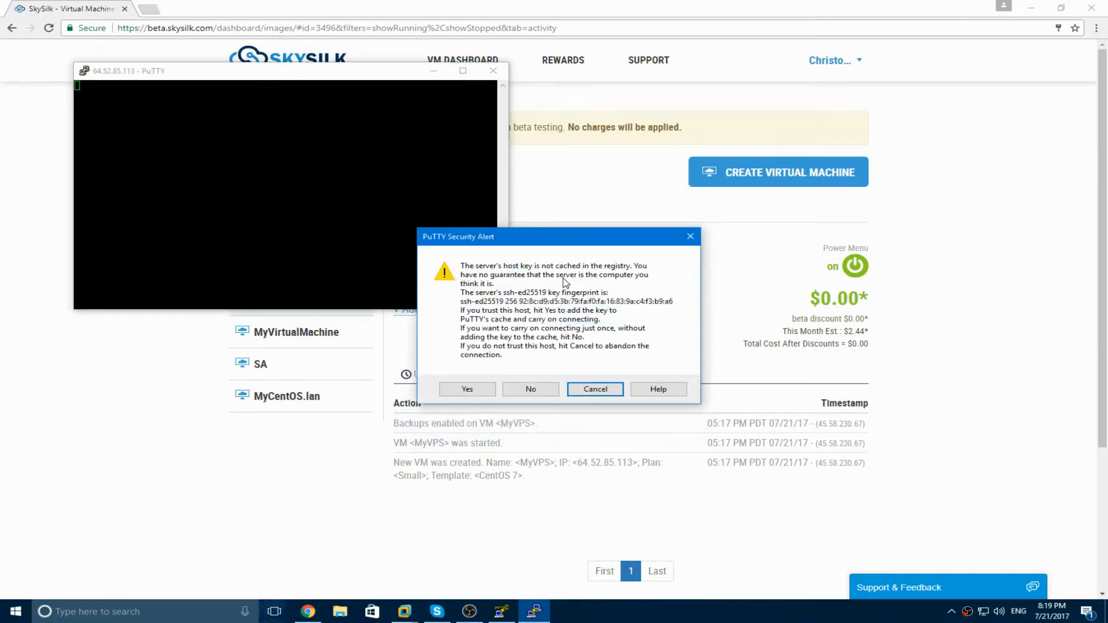
click(471, 389)
text(root)
key(Return)
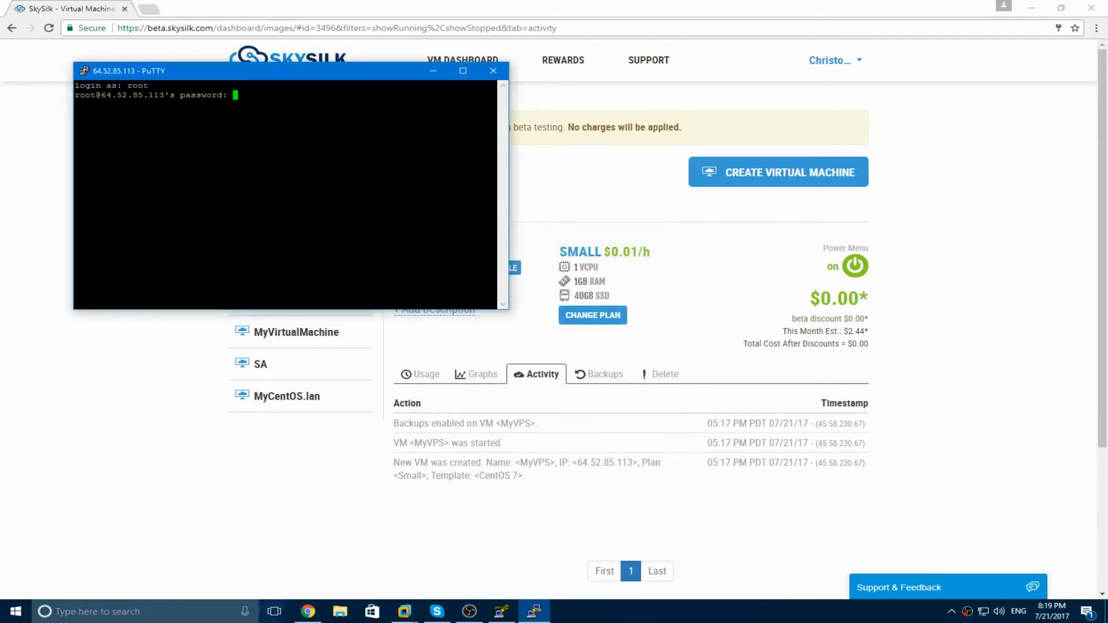
key(Return)
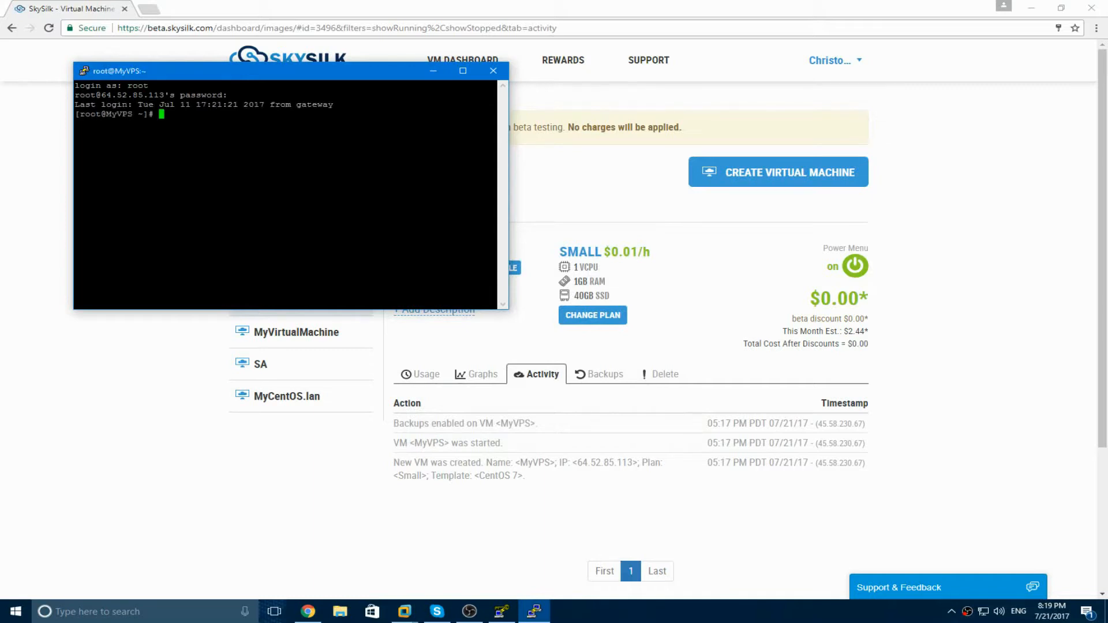
Step: Clear the terminal screen with the clear command
text(clearf)
key(Return)
text(clear)
key(Return)
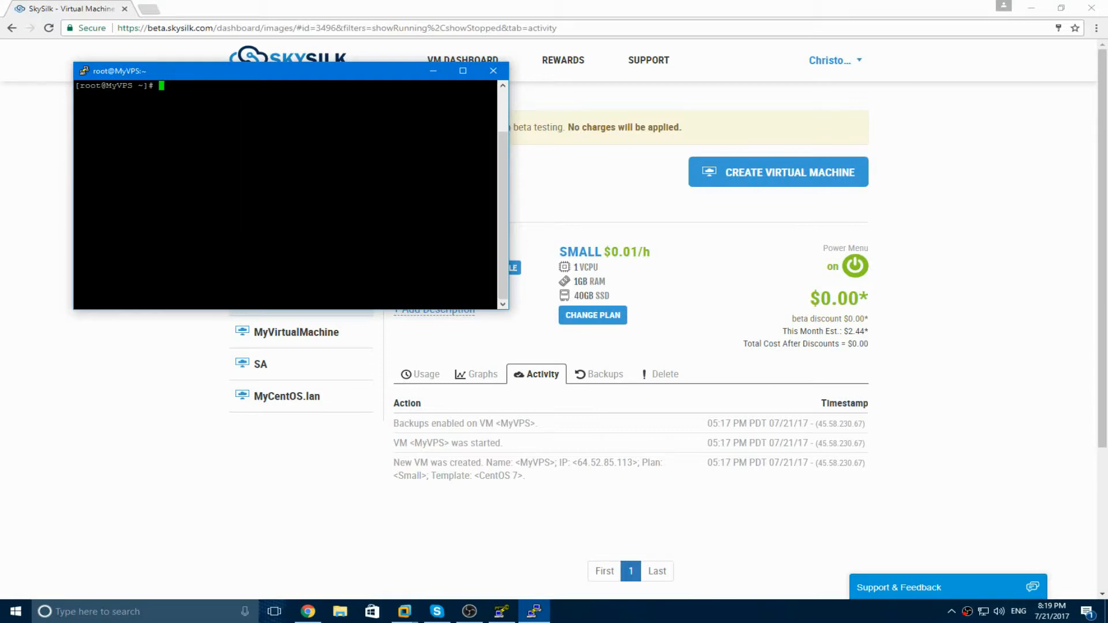
Step: Run yum update on the server to update its packages
text(yum install u)
key(BackSpace)
key(BackSpace)
key(BackSpace)
key(BackSpace)
key(BackSpace)
key(BackSpace)
key(BackSpace)
key(BackSpace)
key(BackSpace)
text(update)
key(Return)
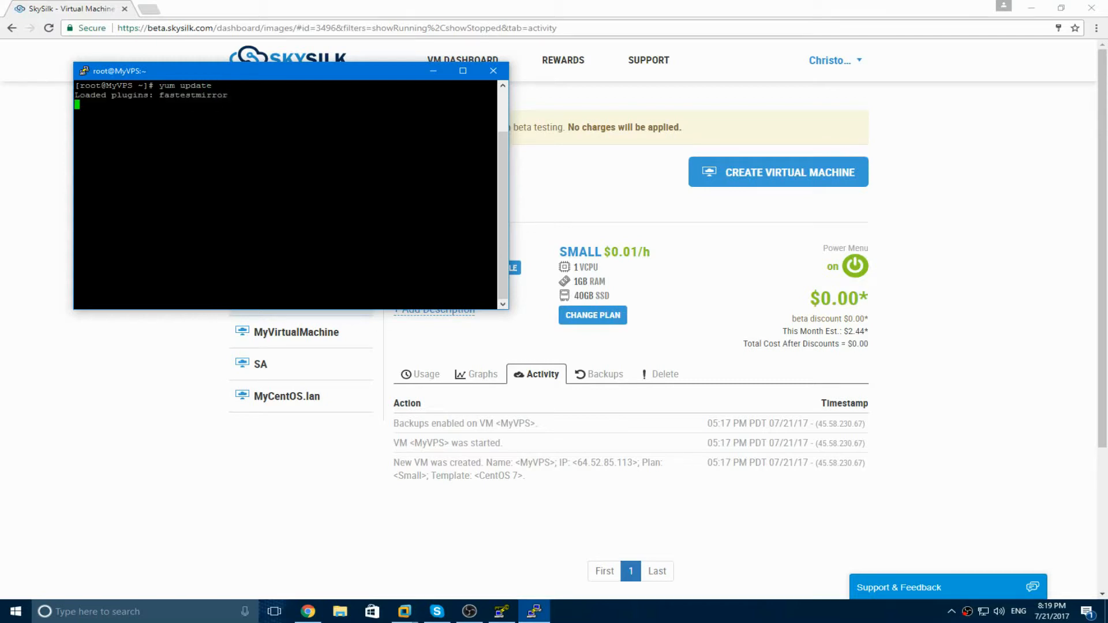